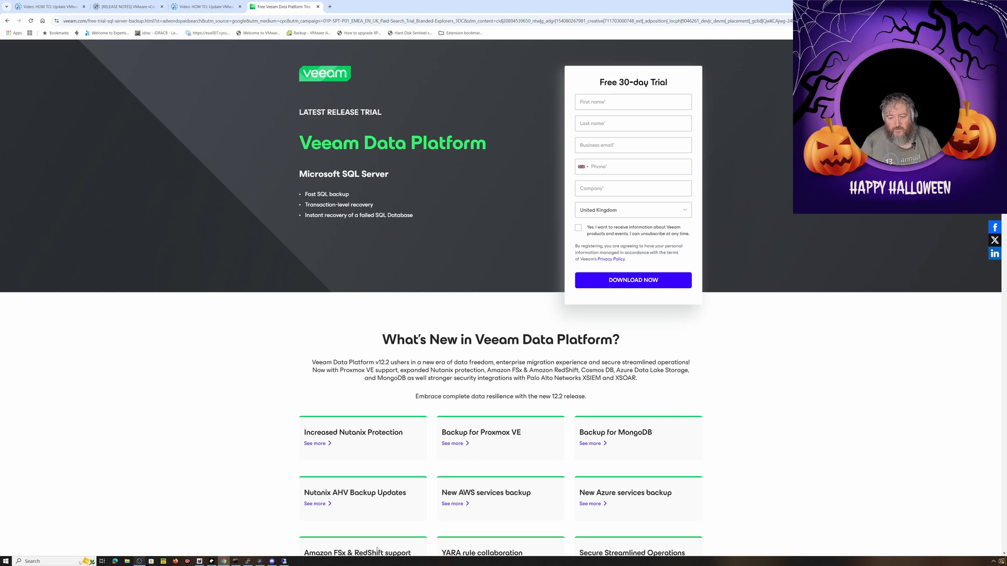
Step: Switch to the backup server, start the Veeam Backup & Replication 12.2 installation and accept the license agreement
click(285, 562)
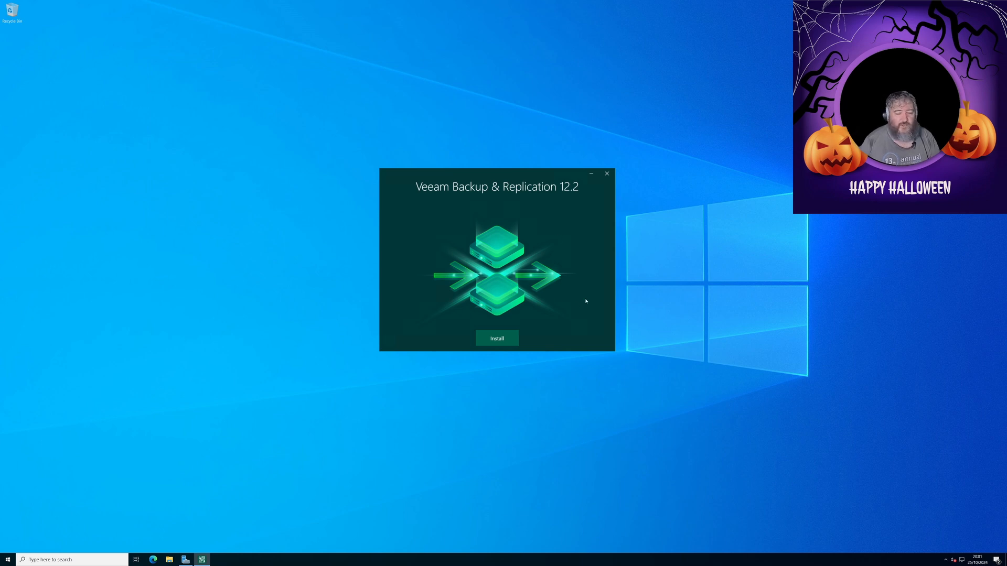
click(497, 341)
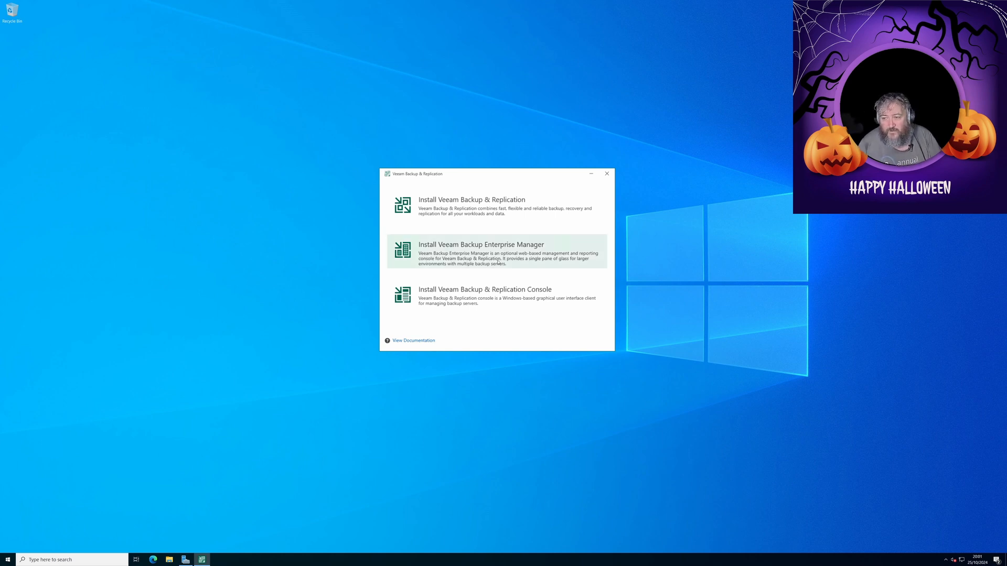
click(483, 213)
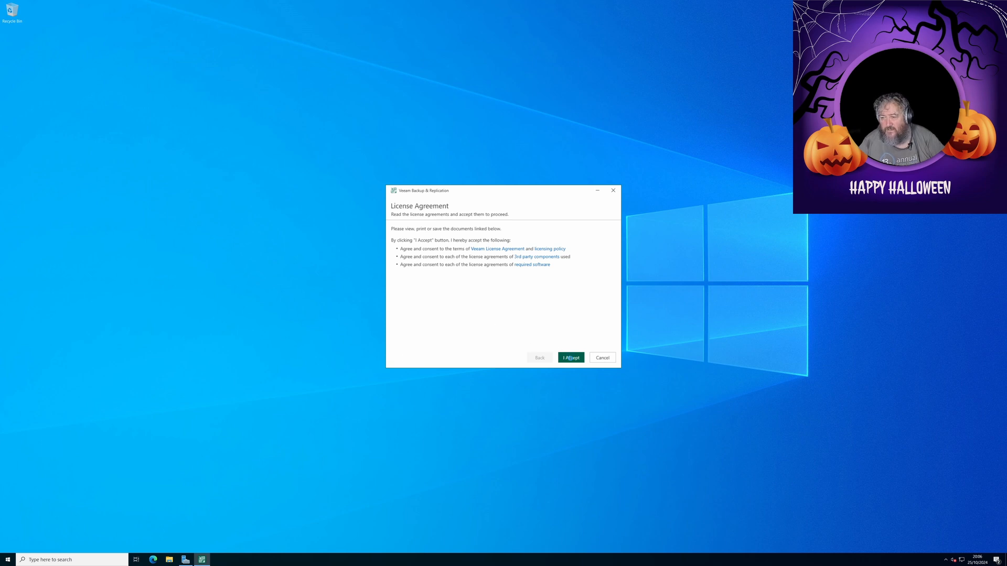
click(570, 358)
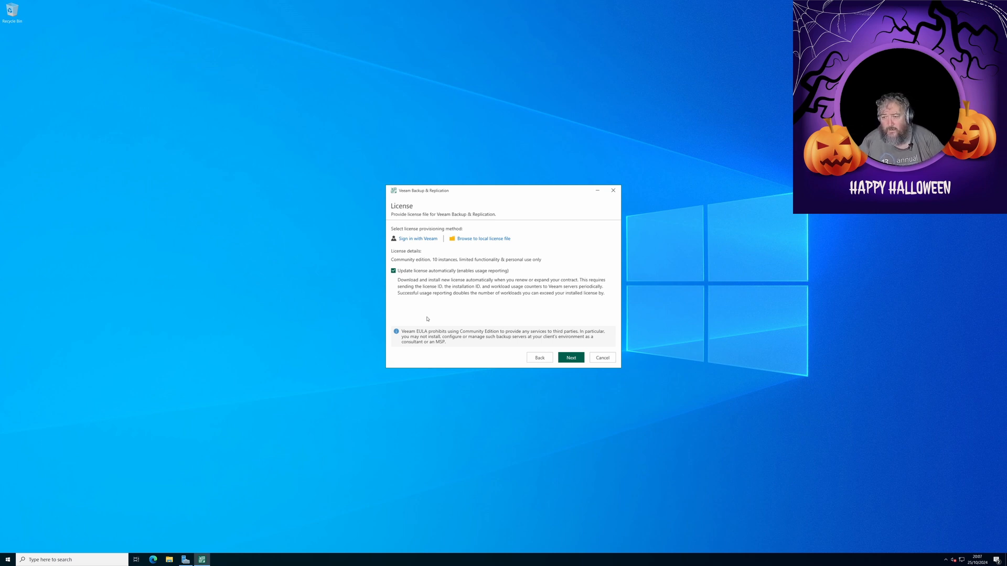
Step: Try to continue the license setup with automatic license updates turned off
click(421, 273)
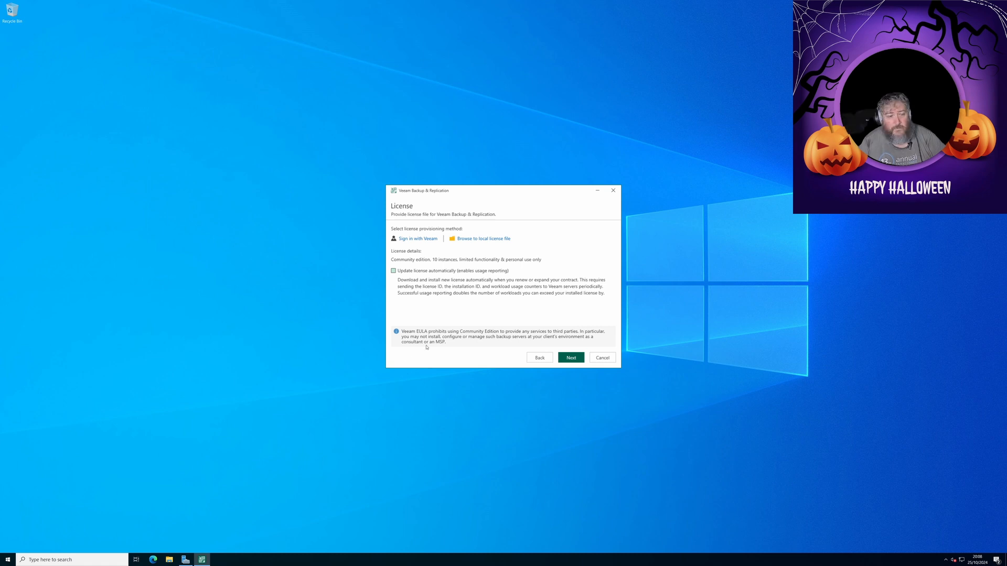
click(569, 358)
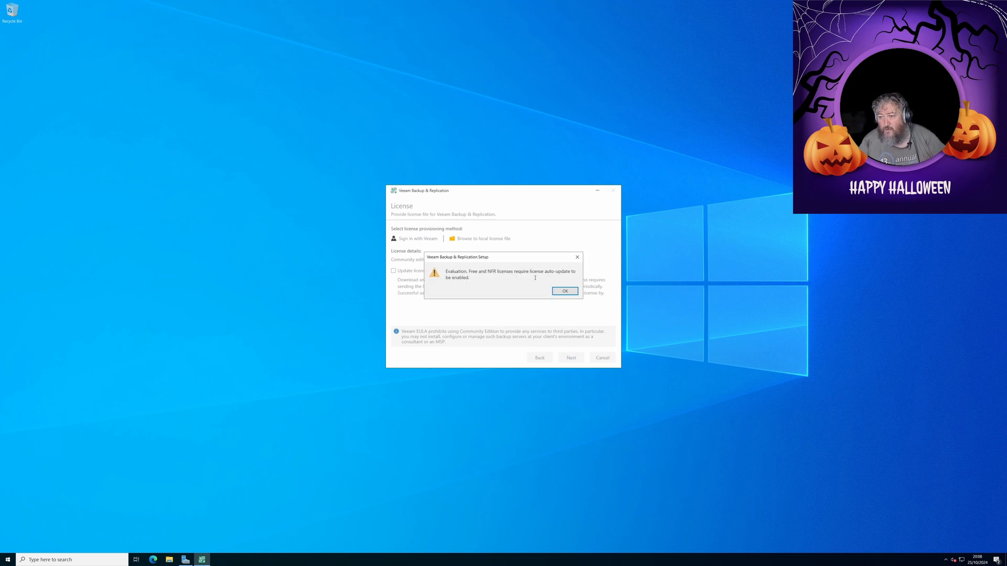
click(565, 292)
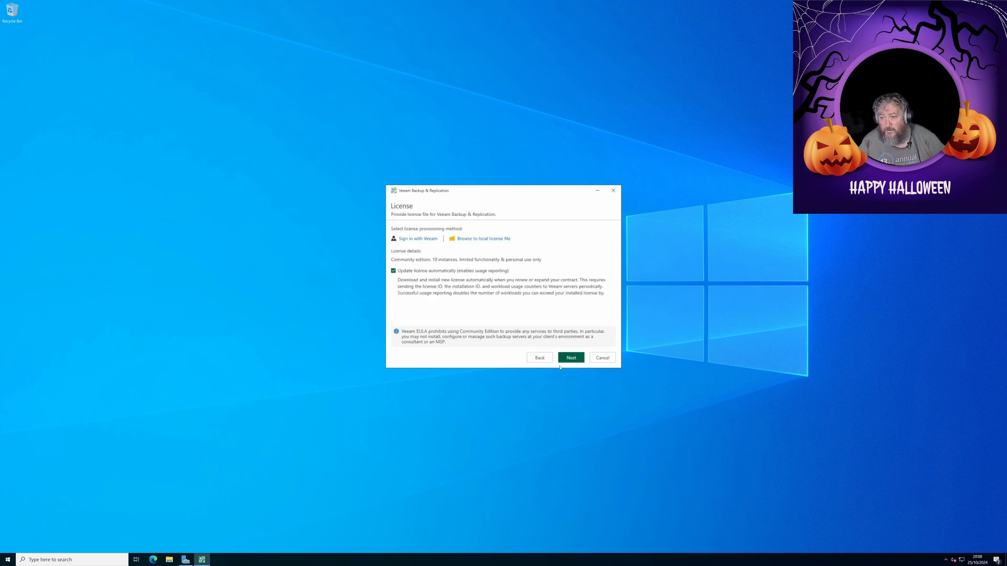
Step: Install with the Community edition license, automatic license updates and the default settings, and finish the installer
click(570, 357)
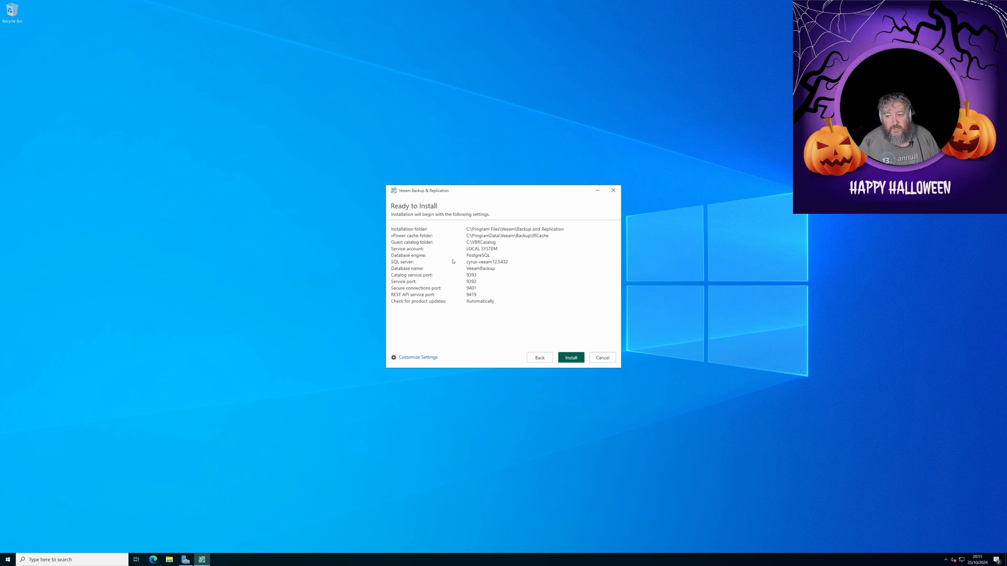
click(573, 359)
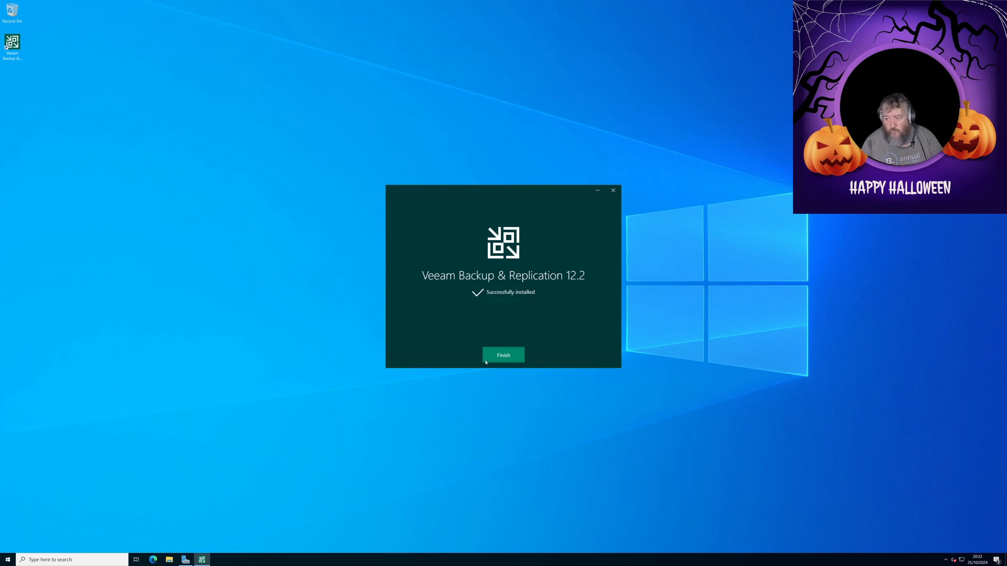
click(512, 360)
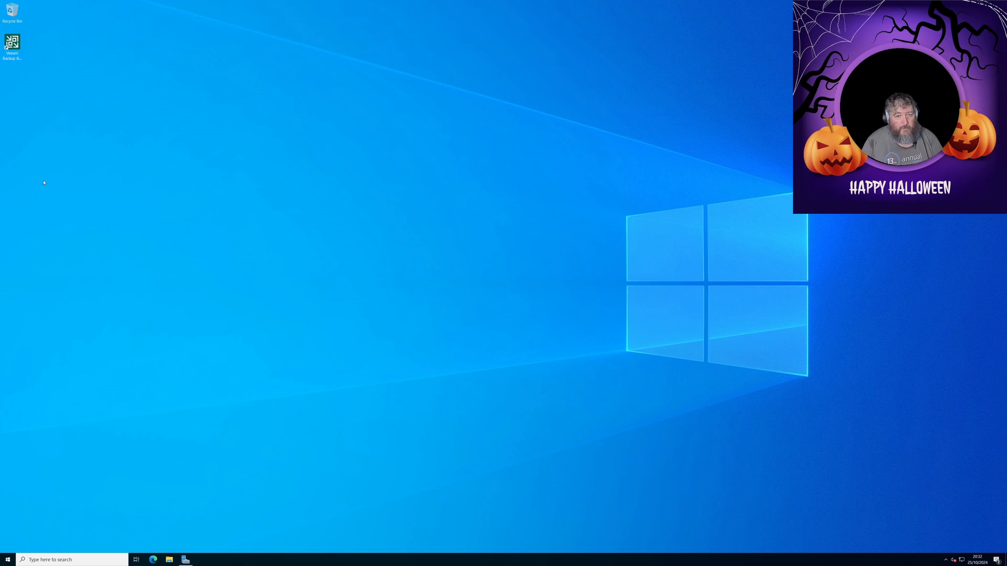
Step: Open the Veeam console connected to localhost with Windows session authentication, and enlarge and reposition its window on the desktop
double_click(18, 47)
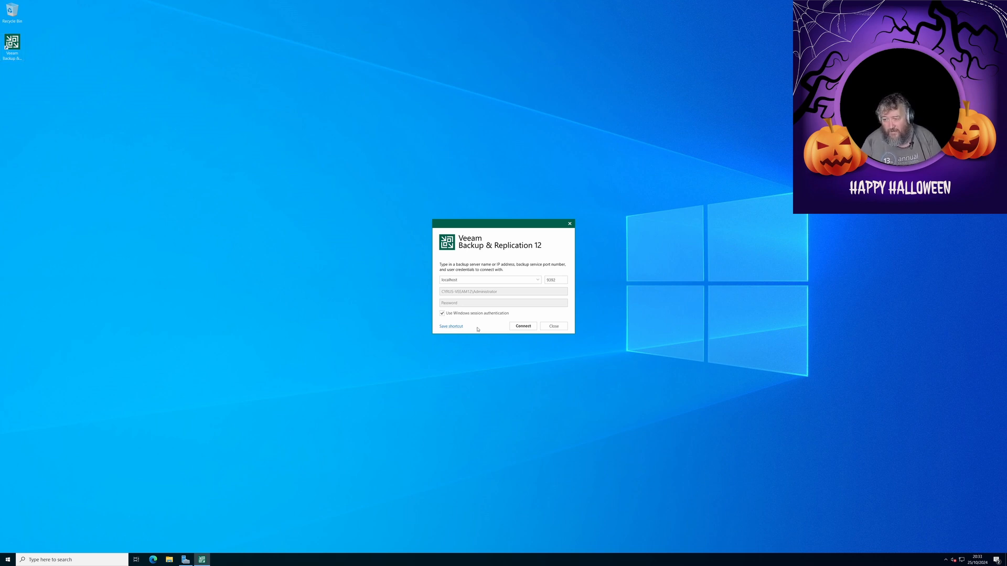
click(524, 328)
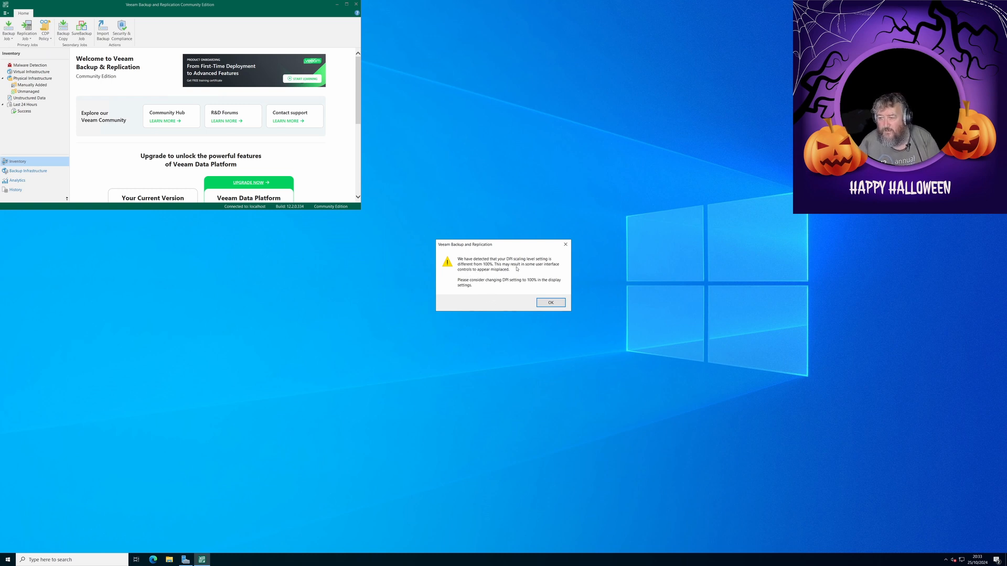
click(542, 305)
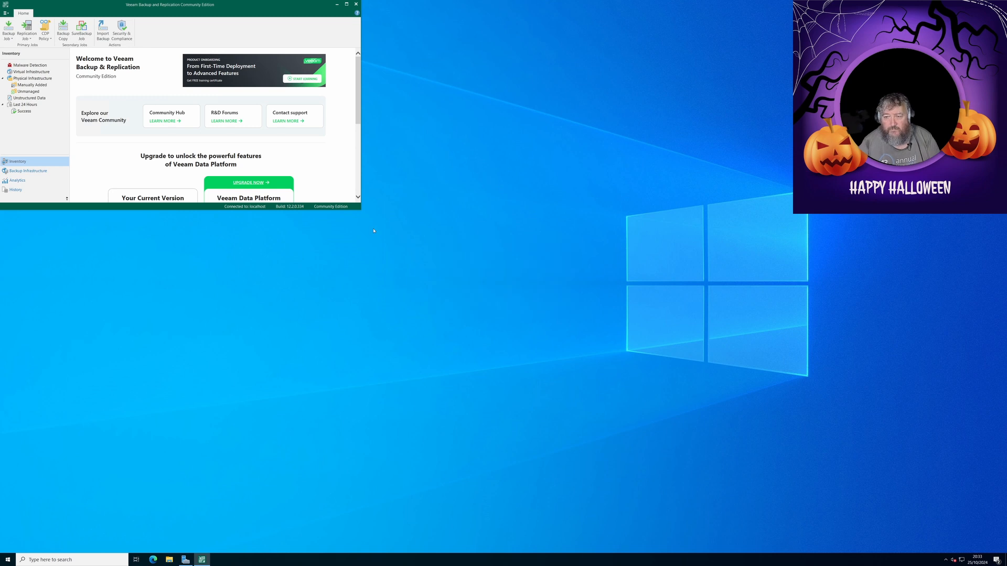
drag(362, 211, 497, 307)
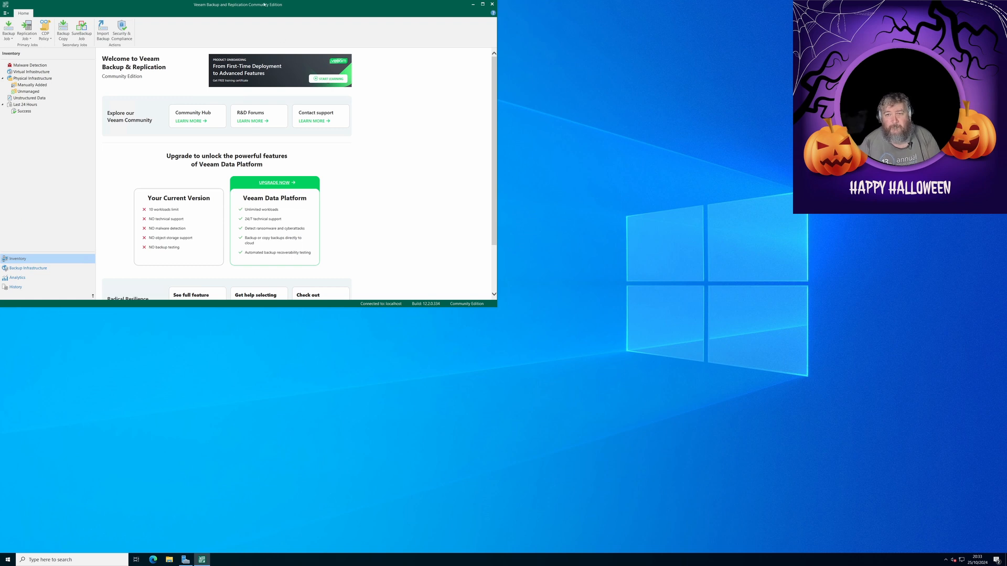
drag(264, 4, 303, 39)
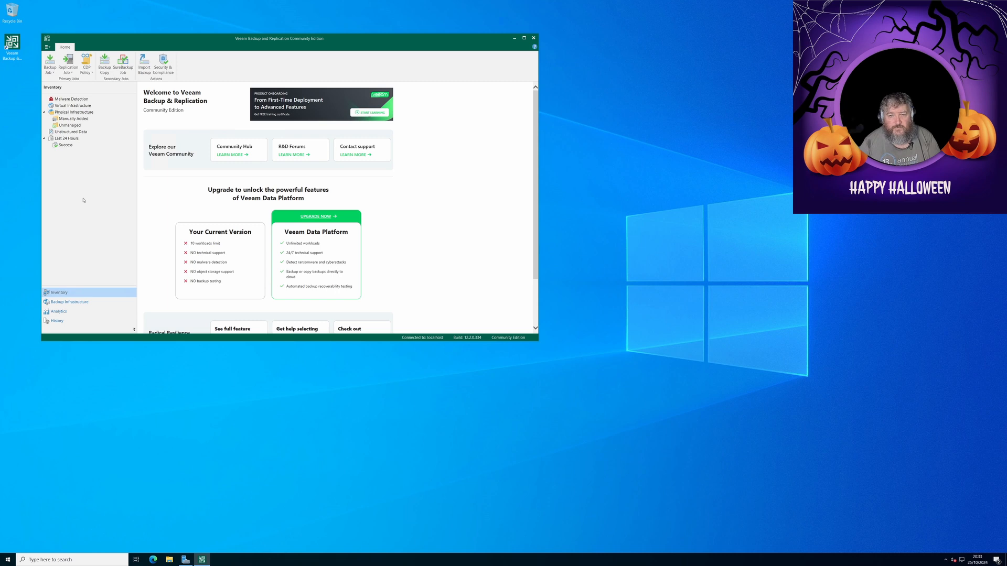
Step: Examine the backup repositories in the backup infrastructure, including the default repository's path and free space
click(75, 304)
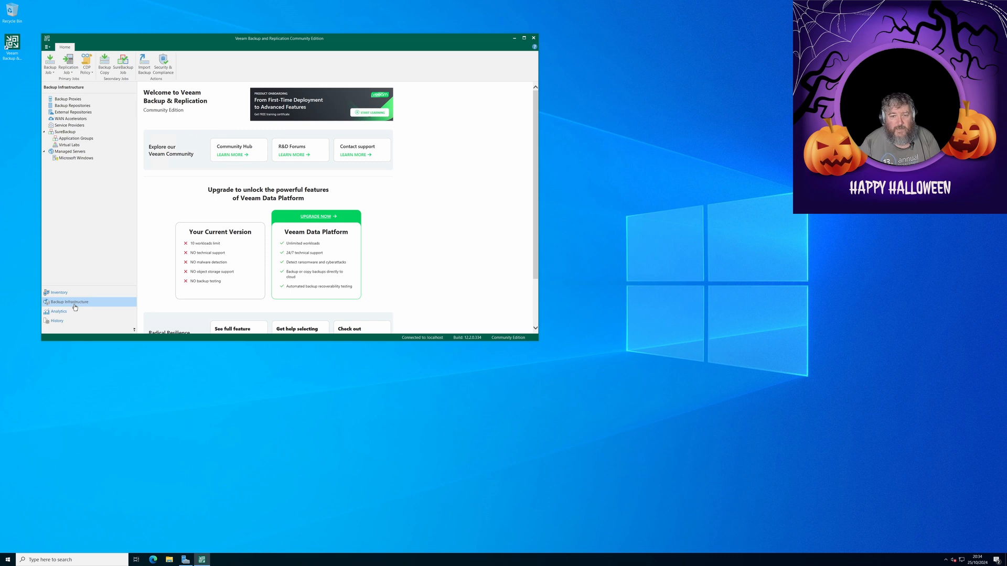
click(70, 106)
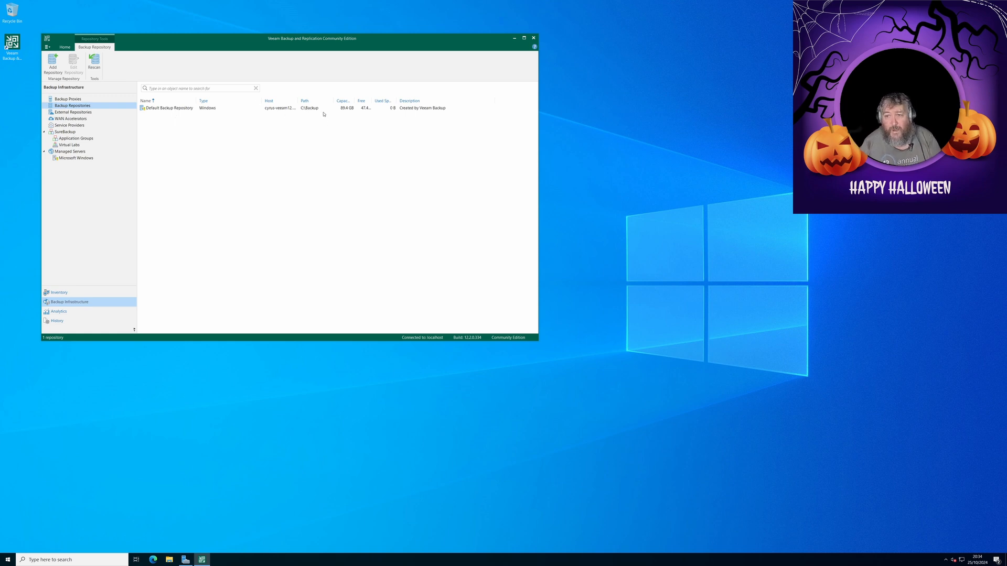
click(357, 101)
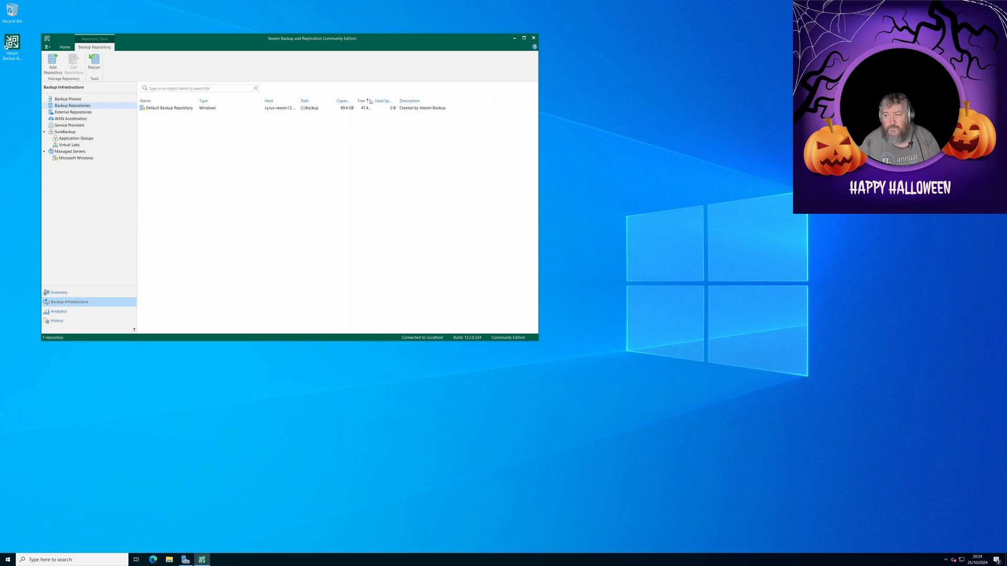
double_click(373, 102)
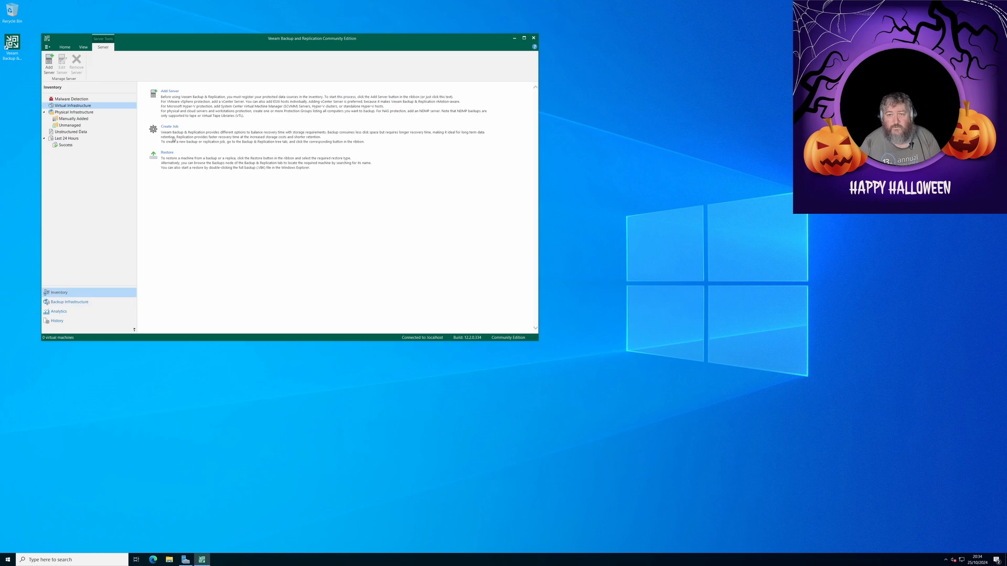
Step: Start adding a VMware vSphere server to the virtual infrastructure with the DNS name vcenter.cyrus-consultants.co.uk
click(172, 91)
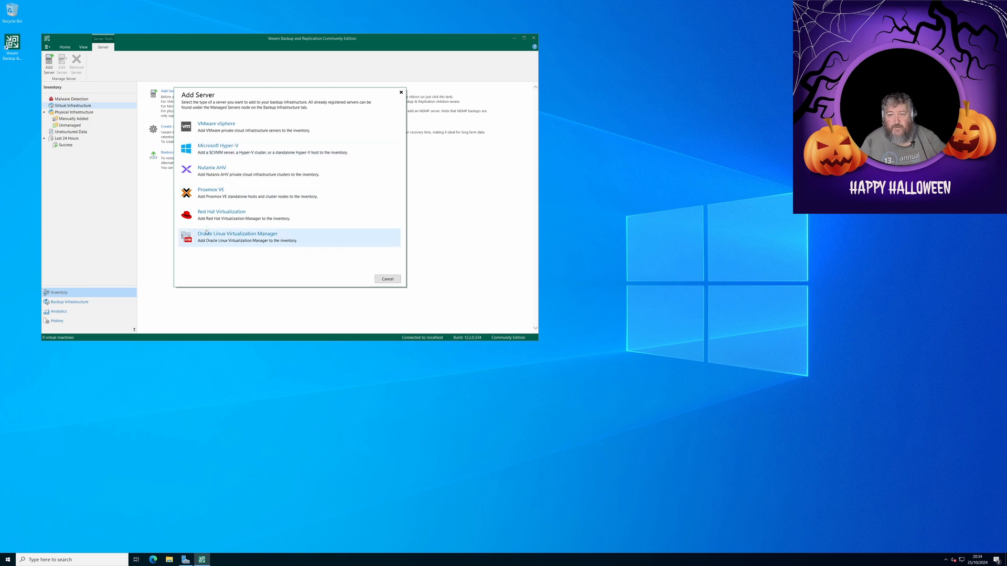
click(211, 128)
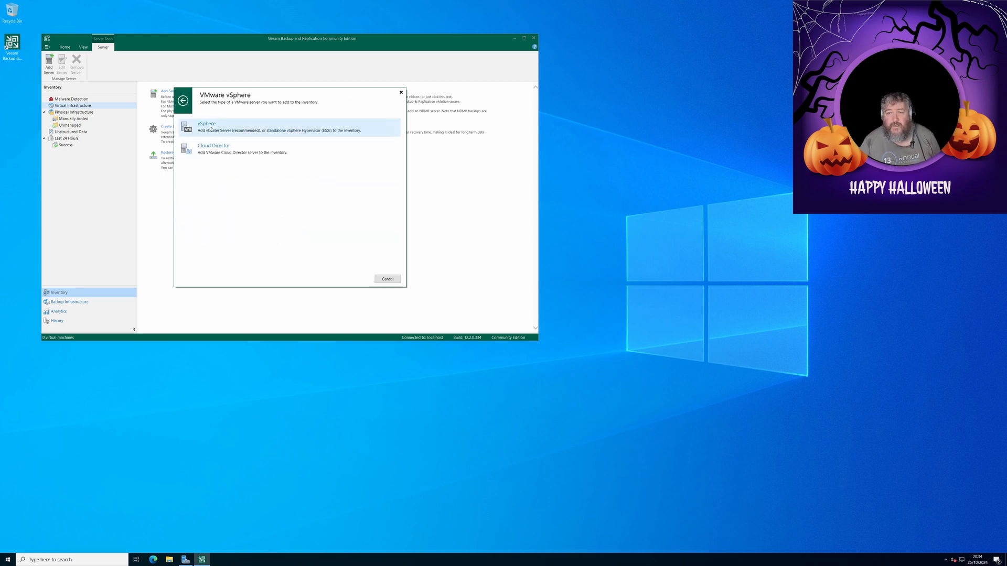
click(219, 128)
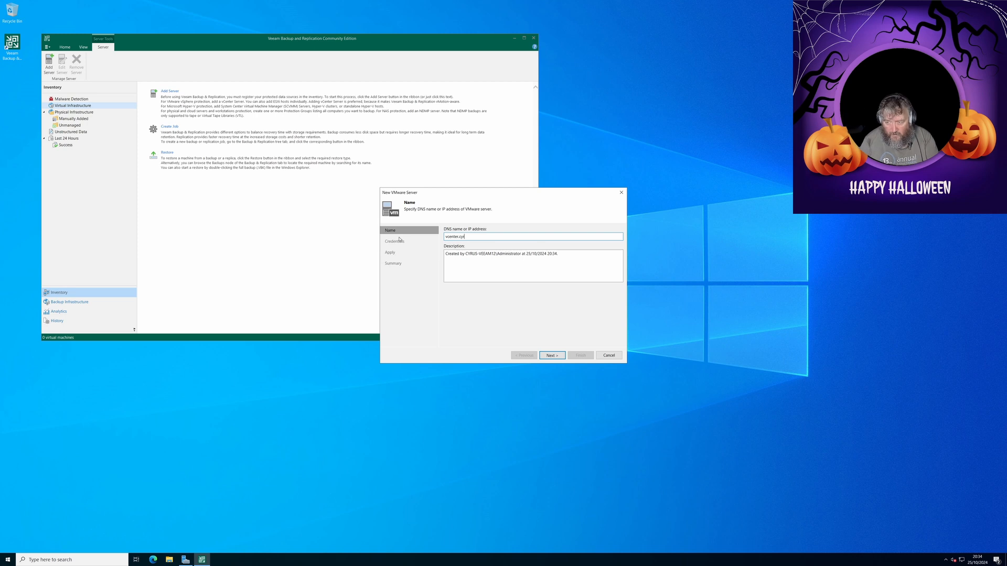
text(vcenter.cyrus-consult)
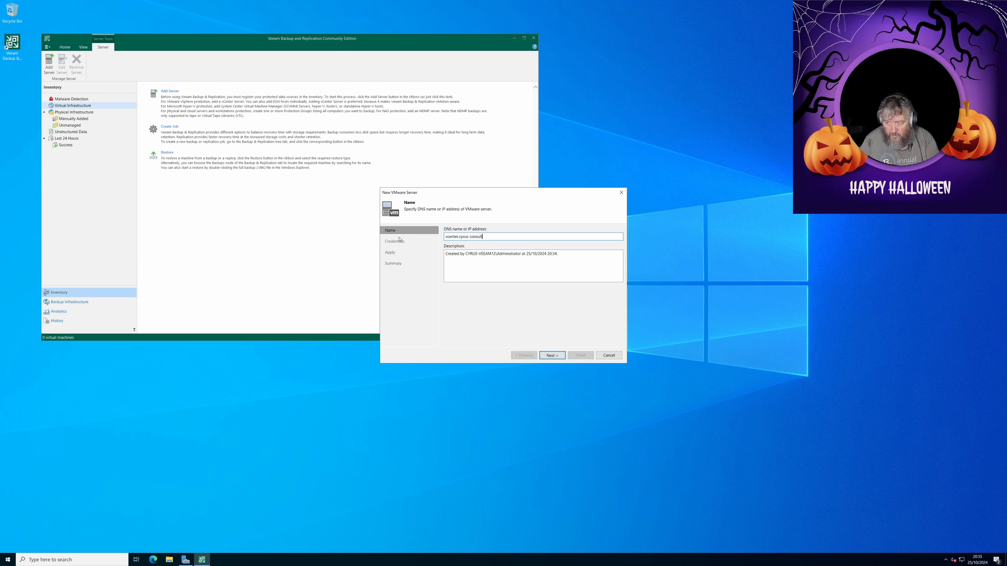
text(ants.co.uk)
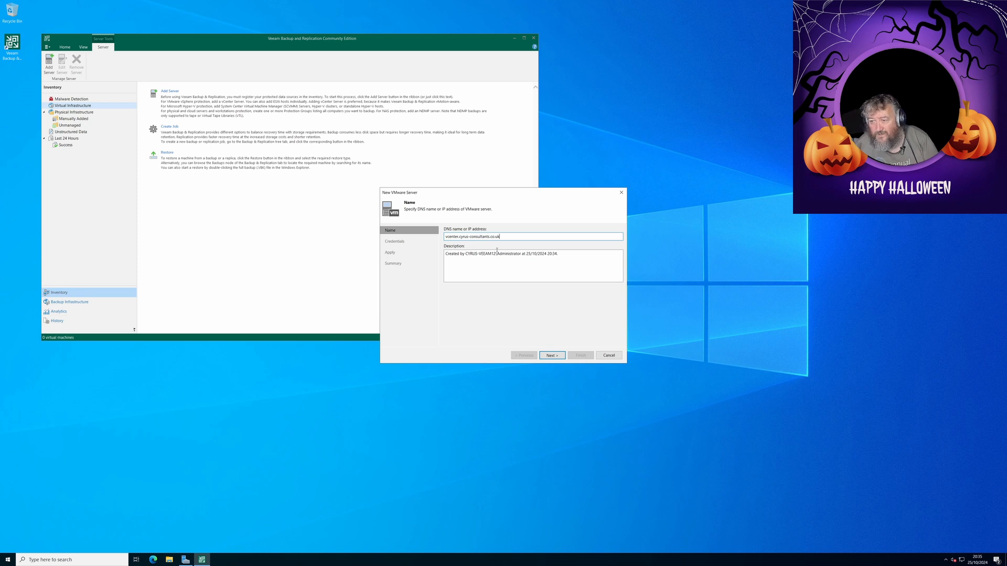
click(557, 357)
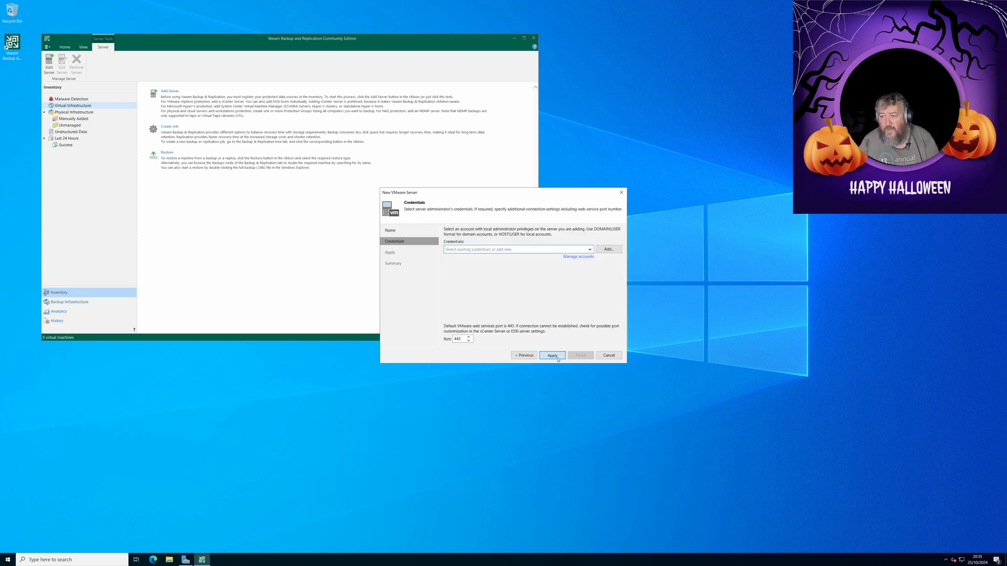
Step: Add new credentials for the VMware server with the vSphere administrator username and the account password
click(590, 250)
click(590, 250)
click(608, 249)
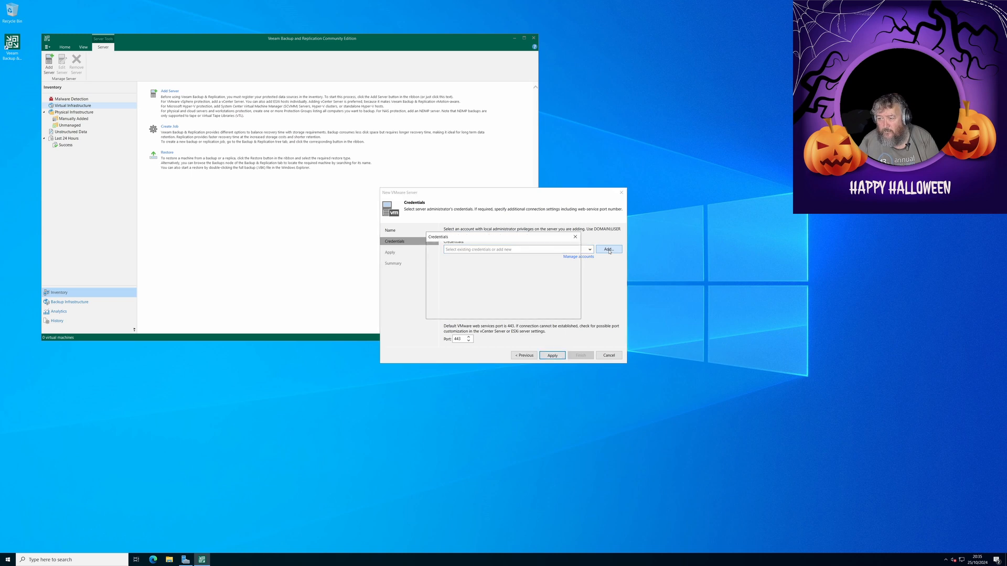
text(Adm)
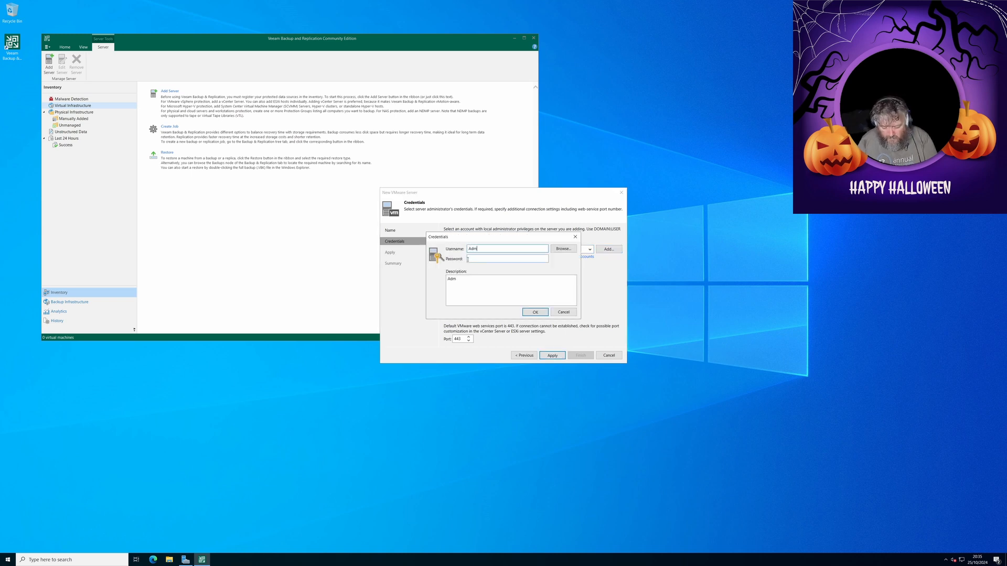
text(inistrator@)
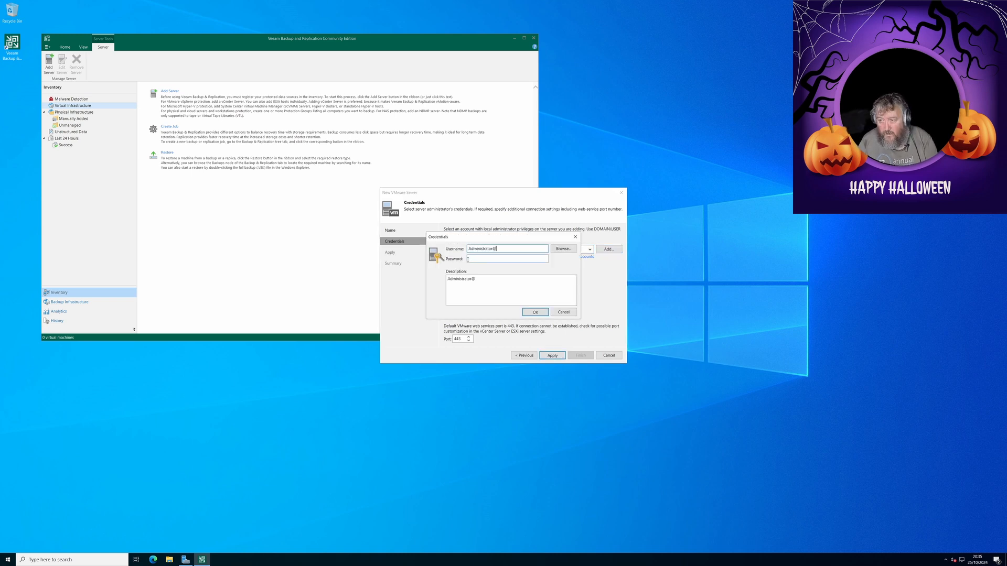
text(vsphere.l)
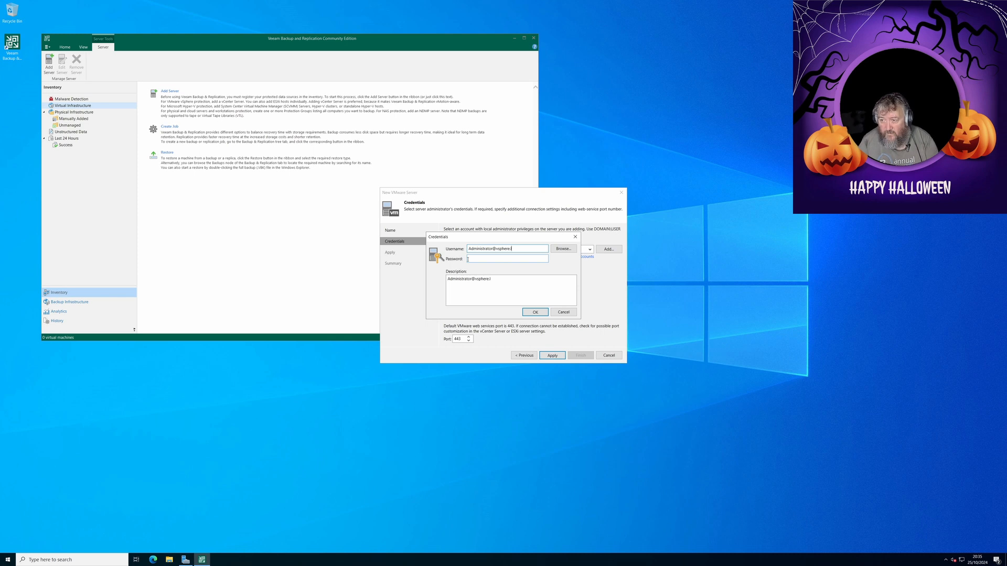
text(ocal)
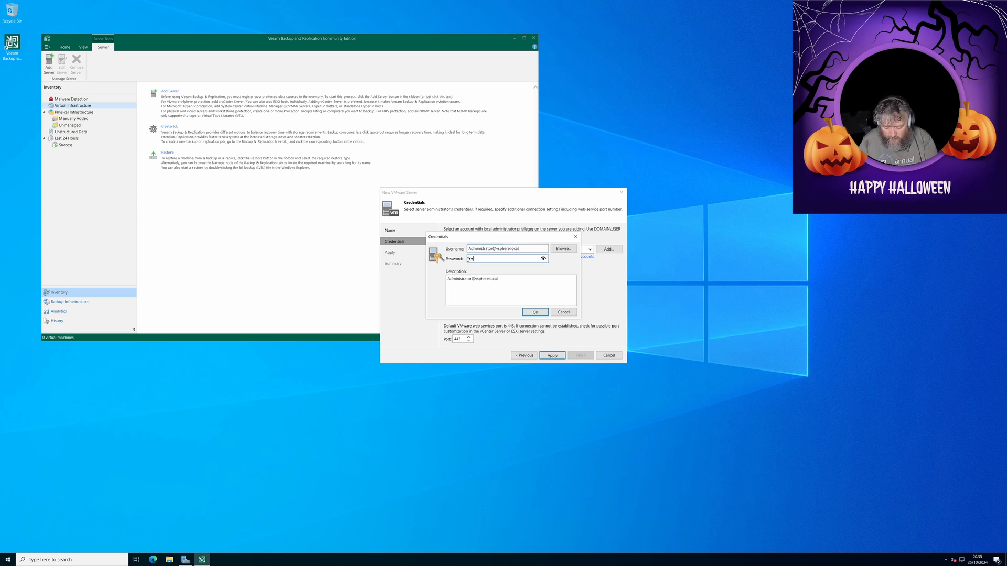
text(****)
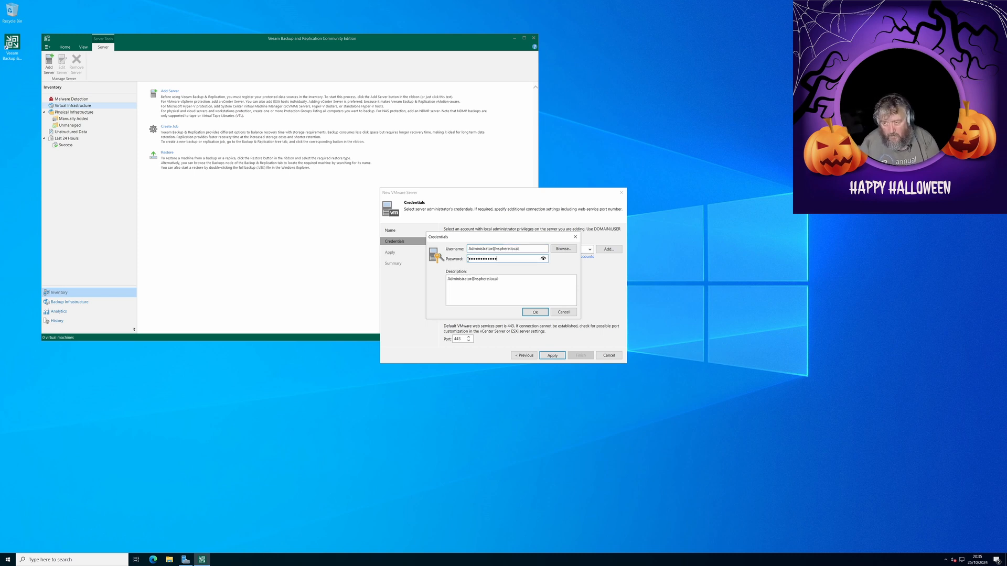
click(538, 315)
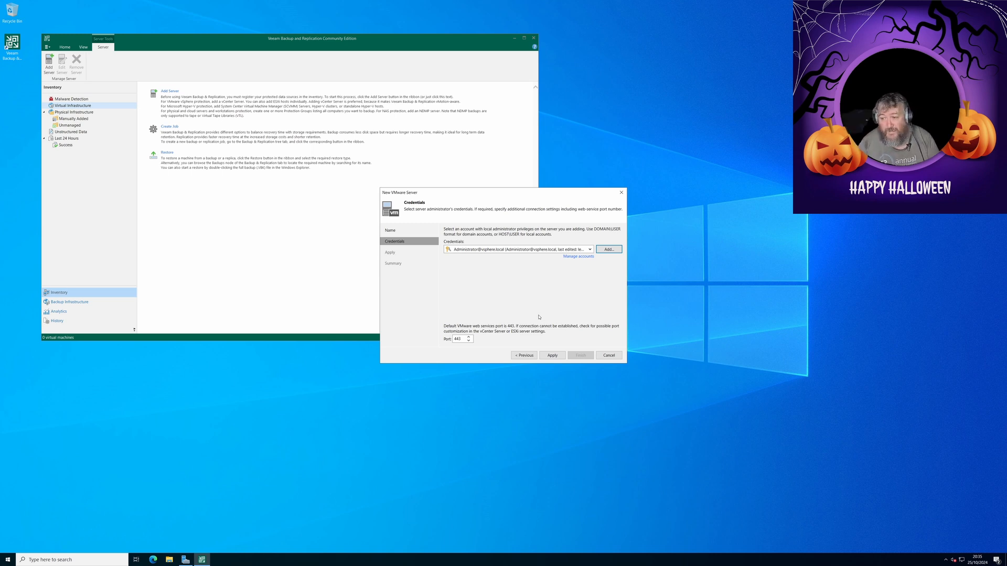
Step: Apply the vCenter credentials, then view the server's certificate and install it to the Current User store location with default import settings
click(552, 355)
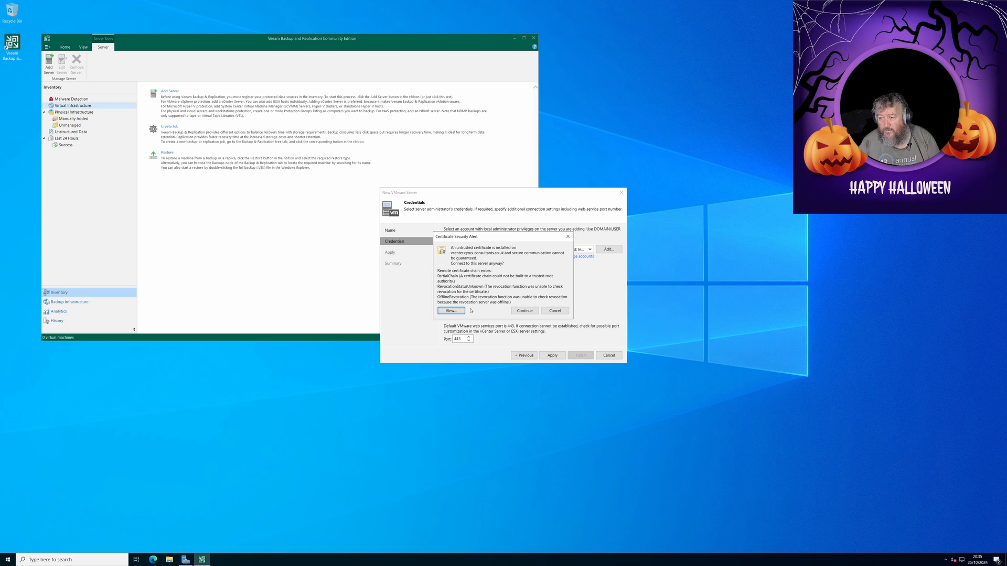
click(457, 311)
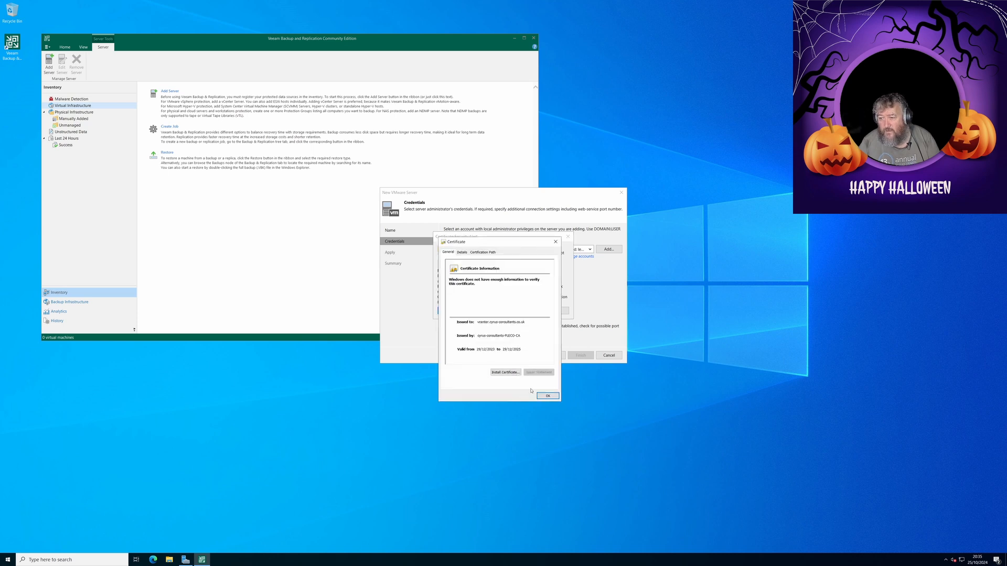
click(506, 373)
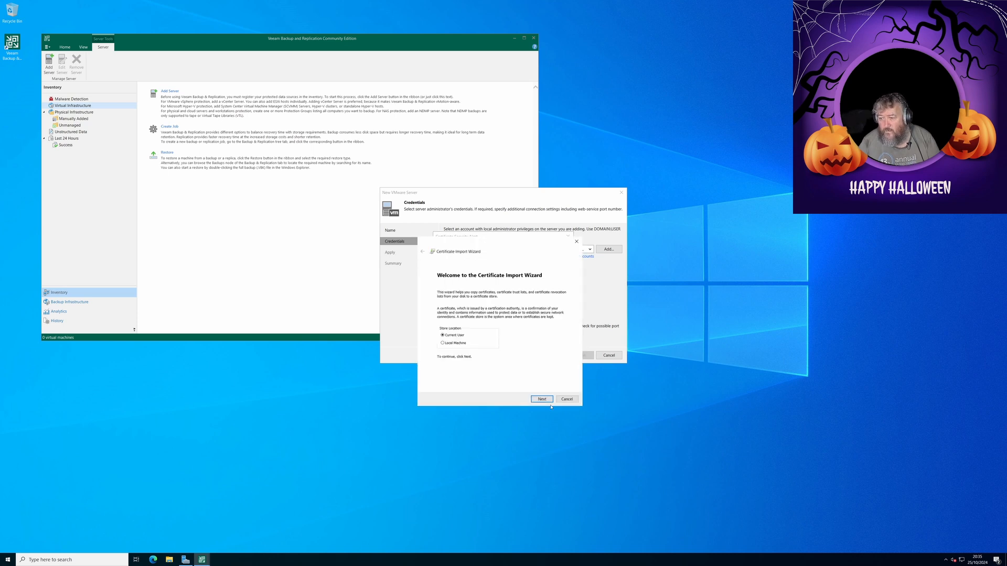
click(544, 400)
click(543, 400)
click(543, 400)
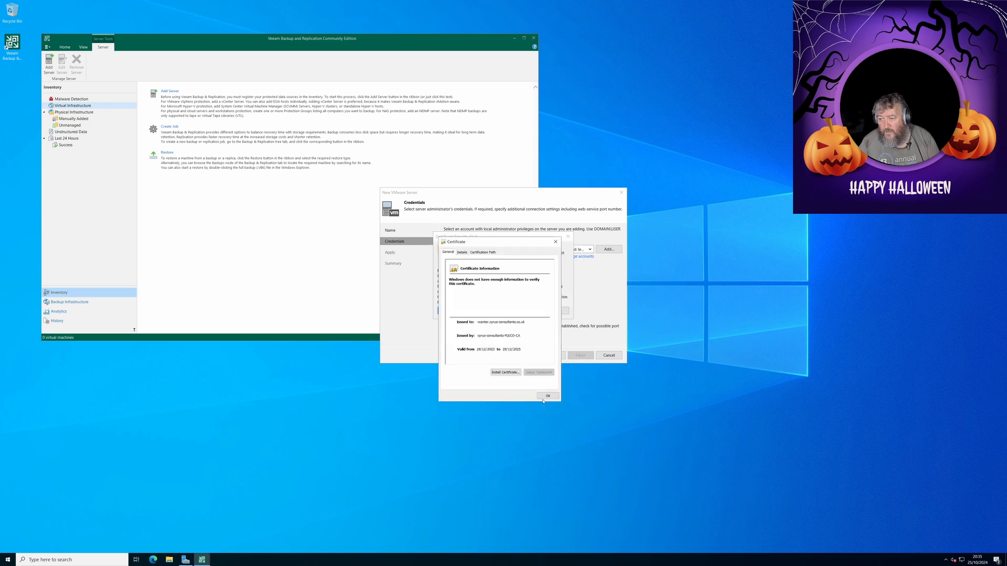
click(529, 306)
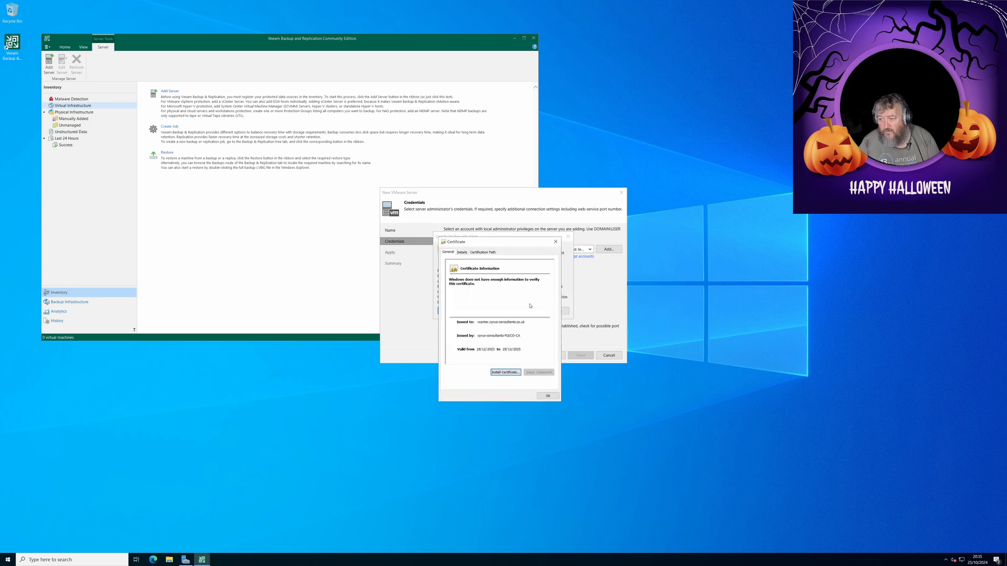
click(540, 395)
Step: Continue past the certificate security alert and finish adding the vCenter server to the virtual infrastructure
click(521, 311)
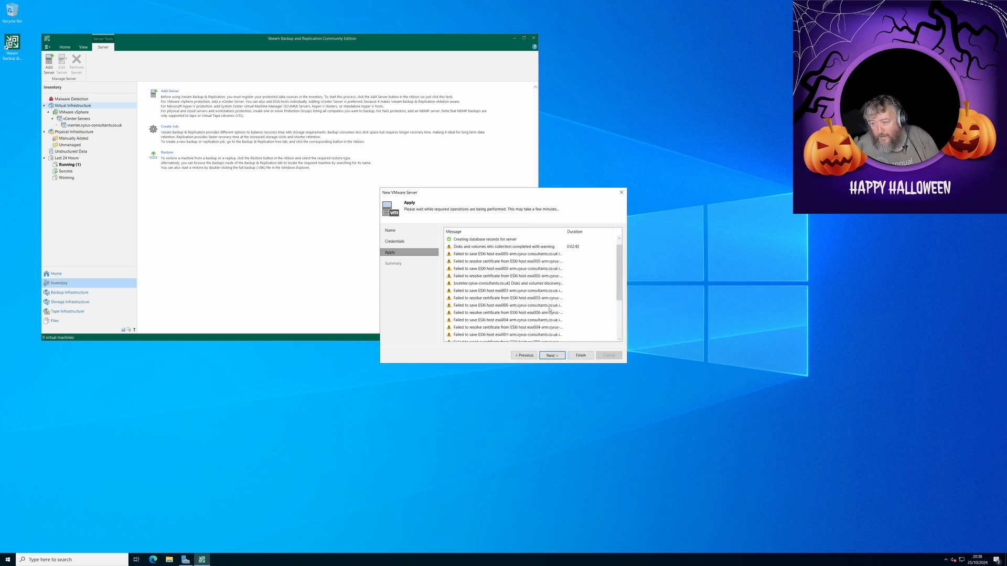
click(557, 355)
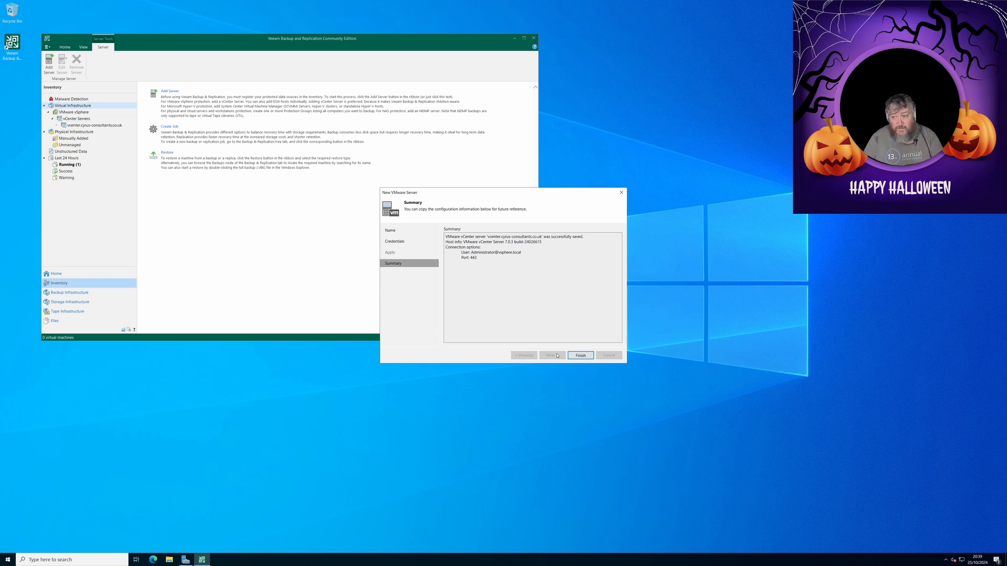
click(580, 356)
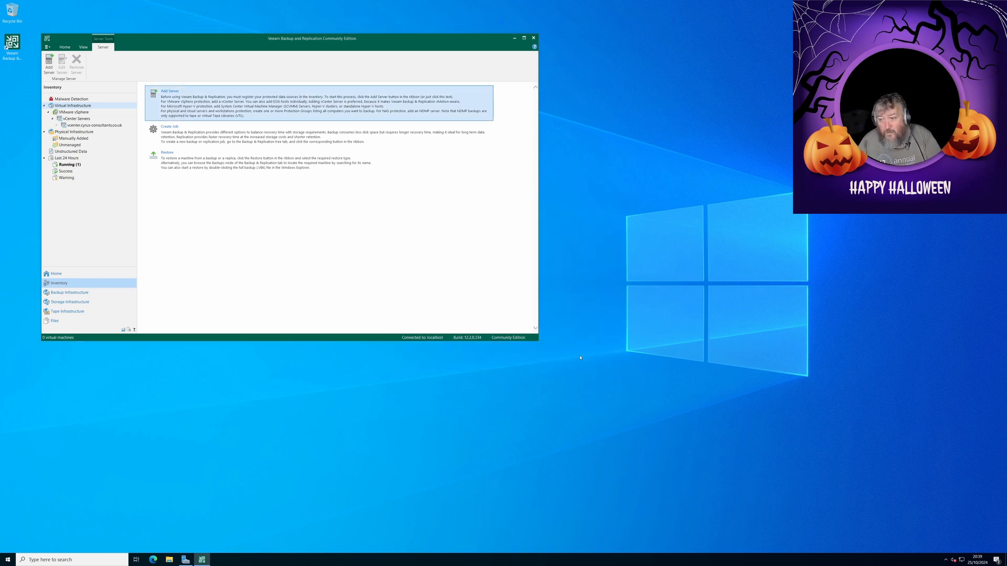
Step: Start adding a backup repository on direct attached storage, using the Linux (Hardened Repository) type
click(71, 166)
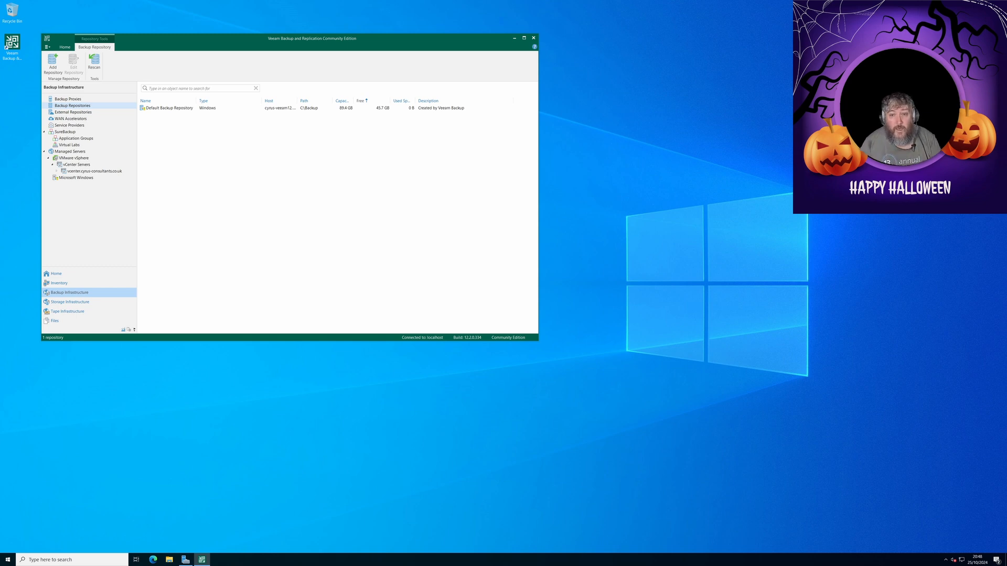
right_click(162, 137)
click(180, 138)
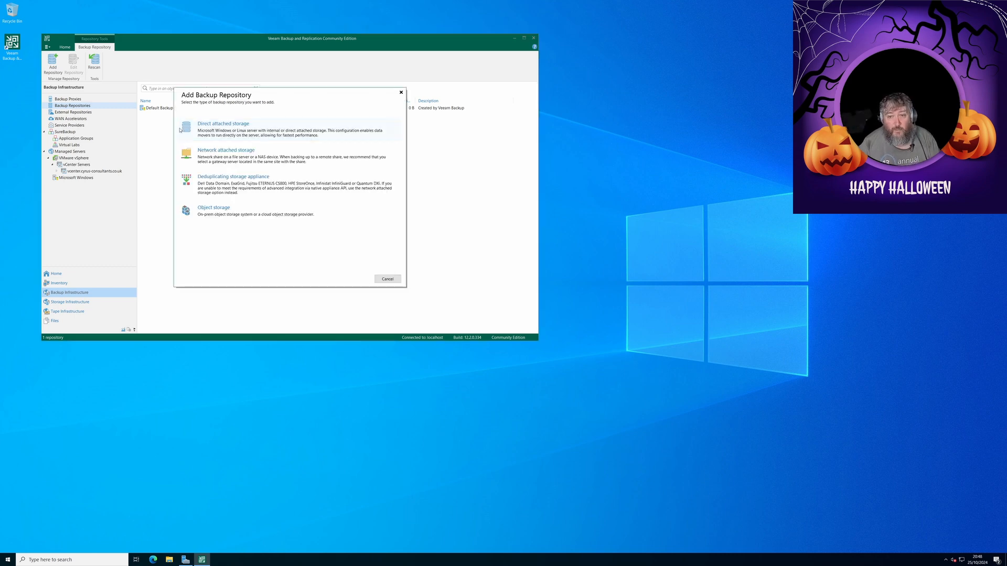
click(223, 132)
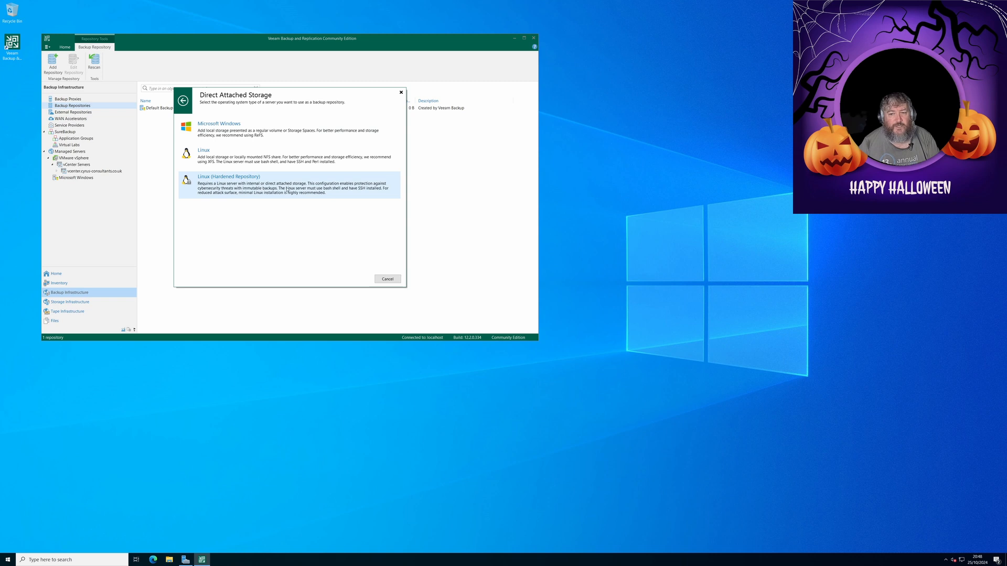
click(267, 190)
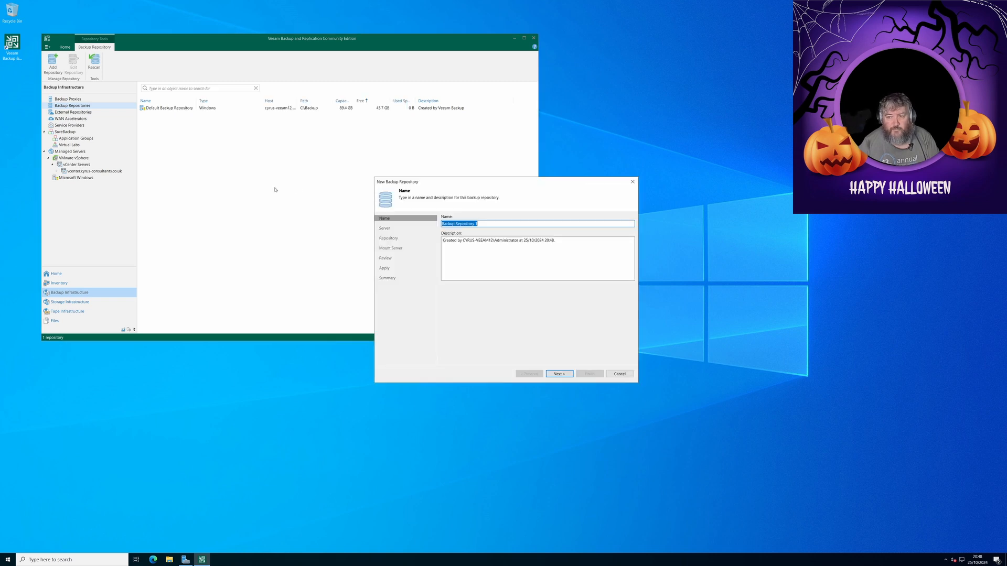
Step: Name the new repository Hardened Backup Repository 1 and proceed to the repository server selection
drag(448, 189, 266, 155)
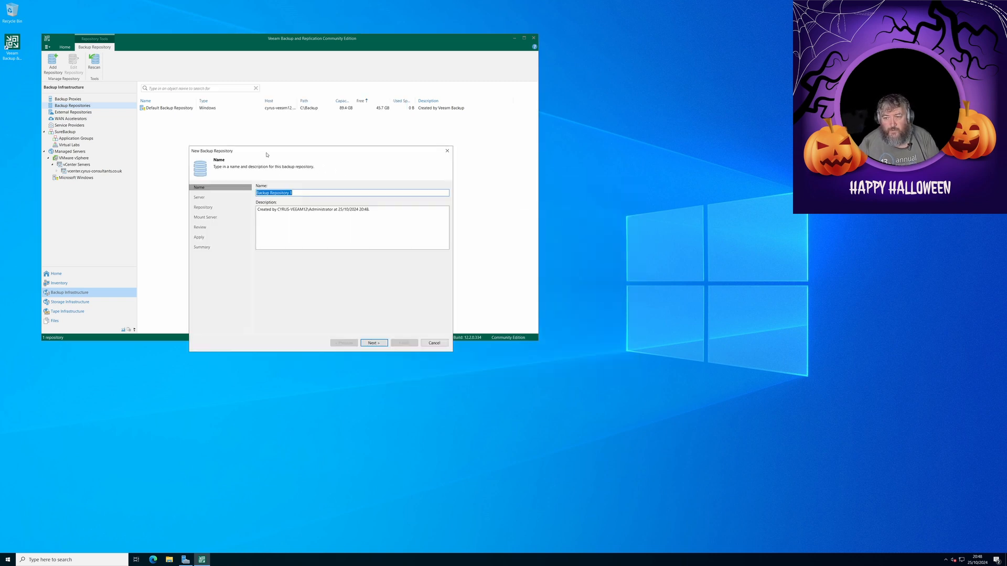
key(End)
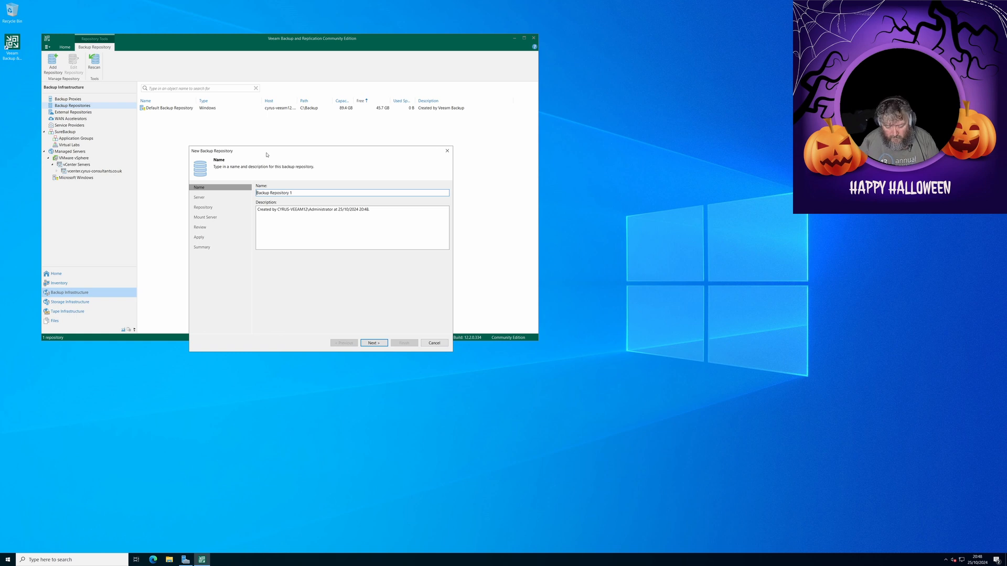
text(Hare)
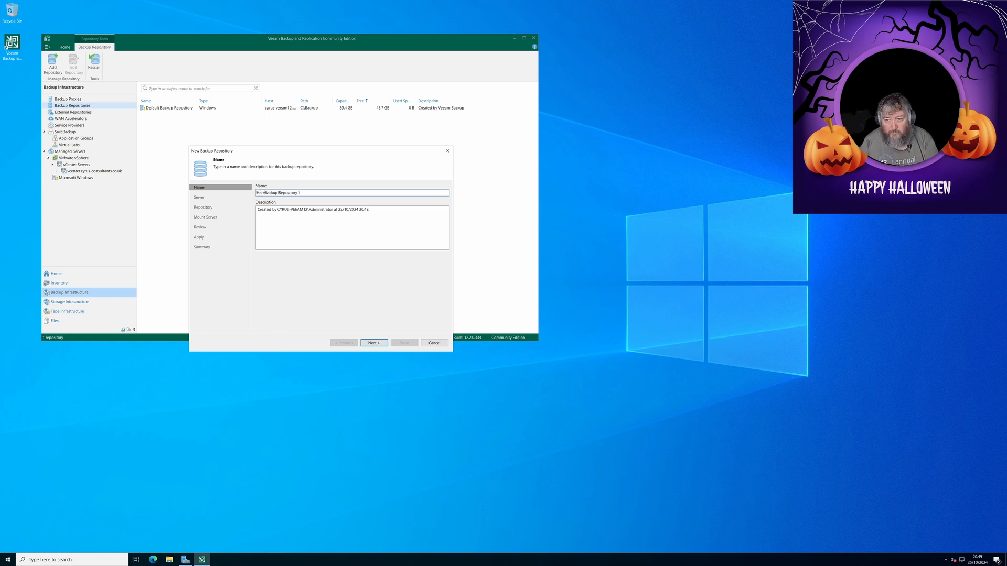
key(BackSpace)
text(dened)
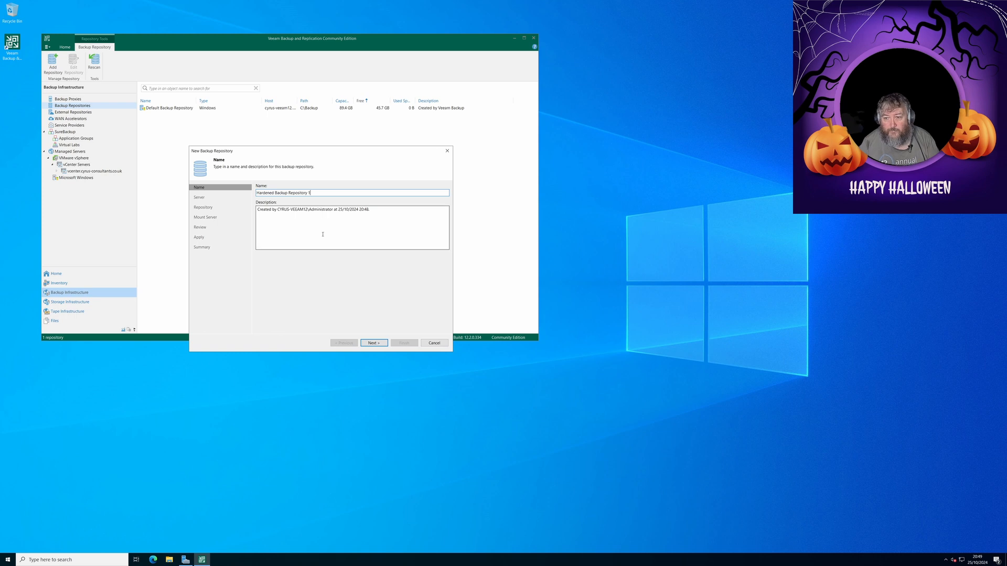
click(374, 343)
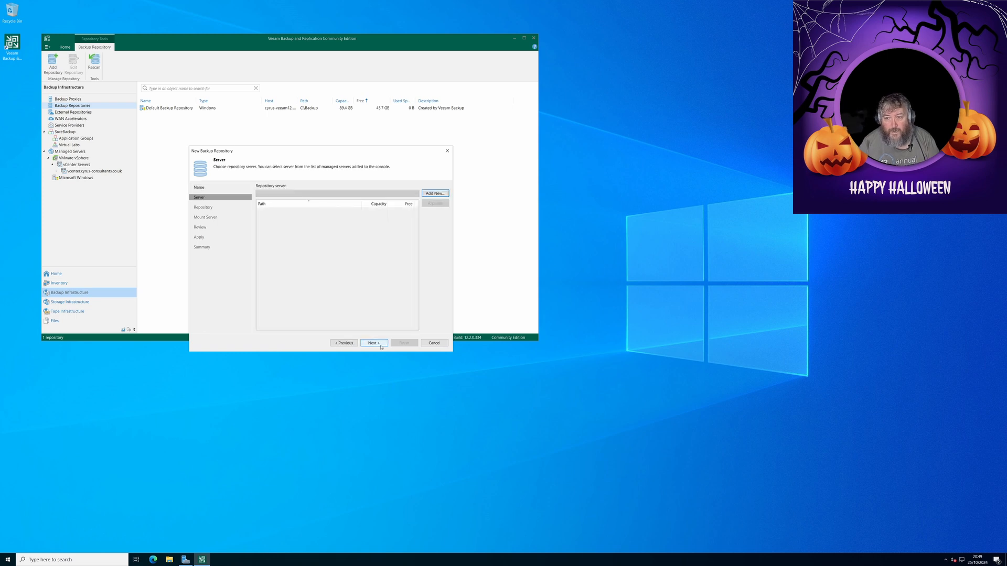
Step: Add a new Linux server as the repository server with the DNS name cyrus-repo1.cyrus-consultants.co.uk
click(433, 192)
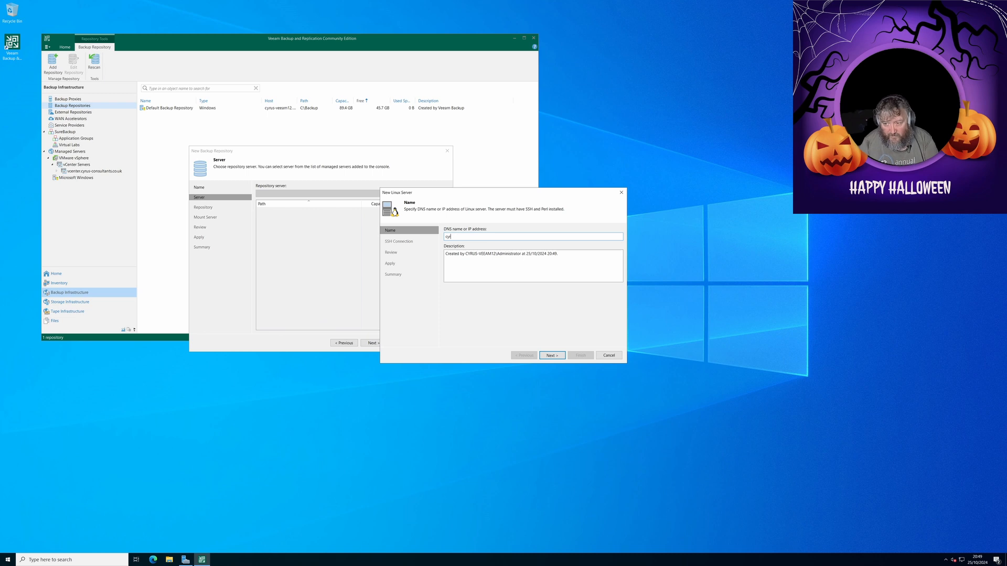
text(cyrus-repo)
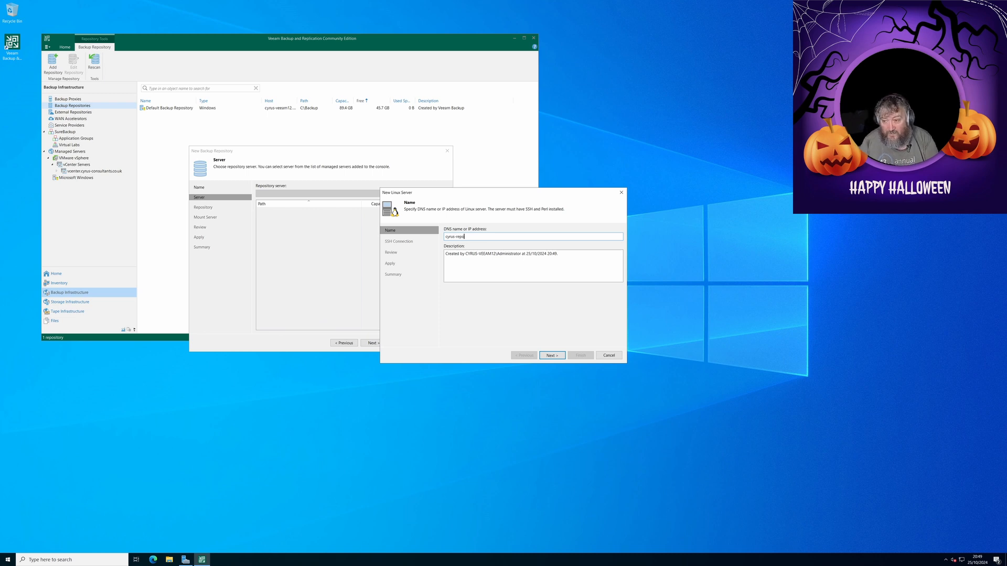
text(1.cyrus-)
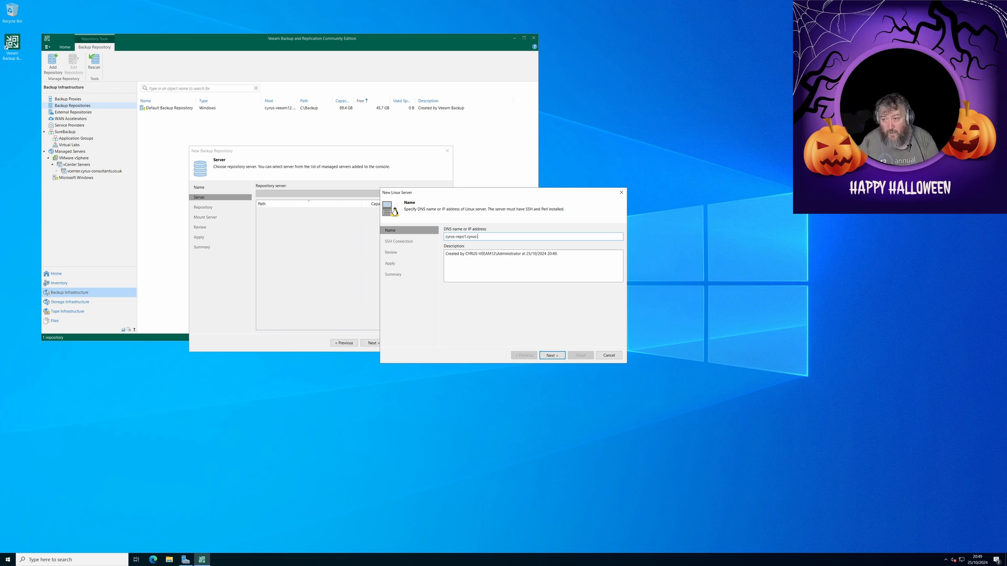
text(consultants.co.uk)
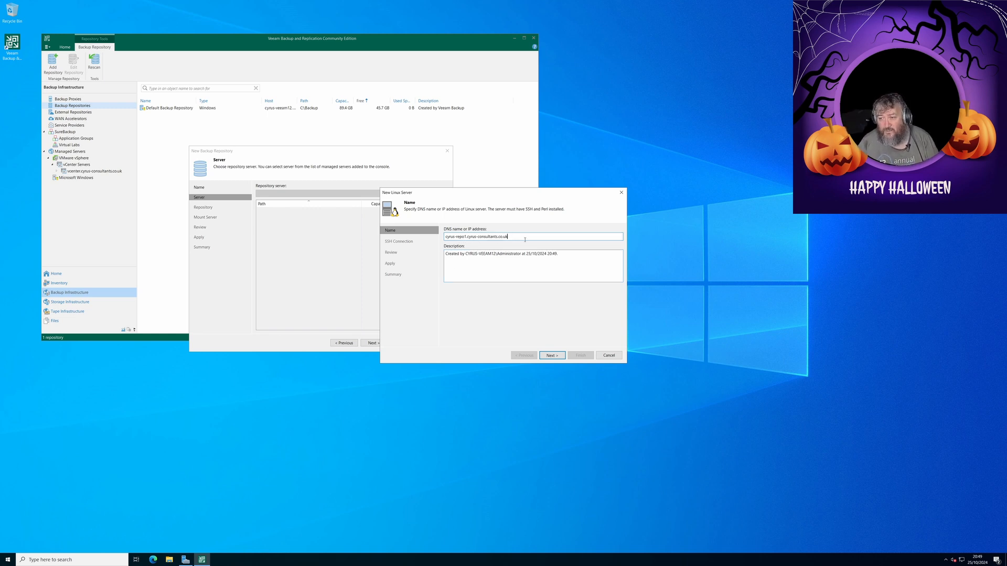
click(554, 356)
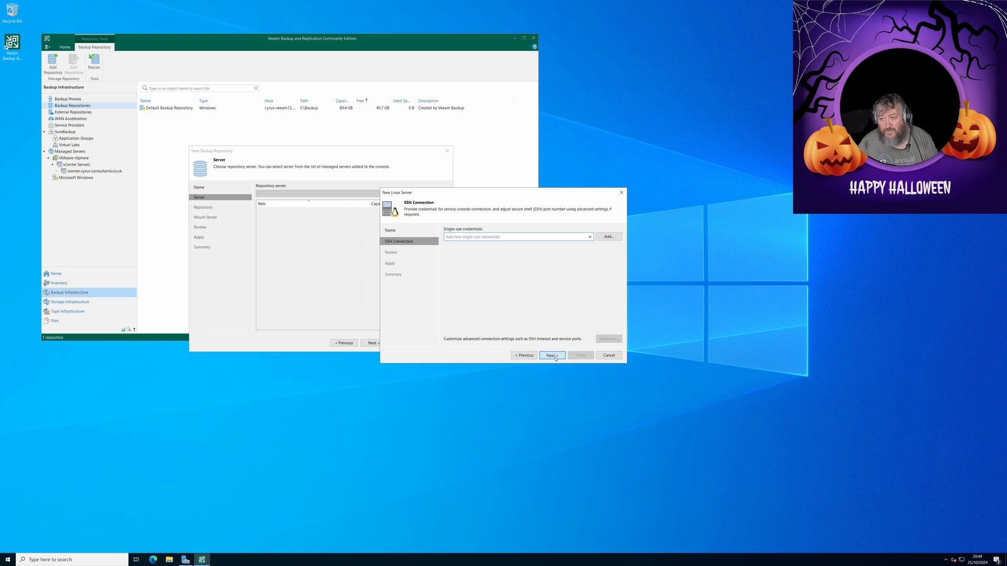
Step: Add single-use SSH credentials for the Linux server with the username veeamsvc and the account password
click(591, 239)
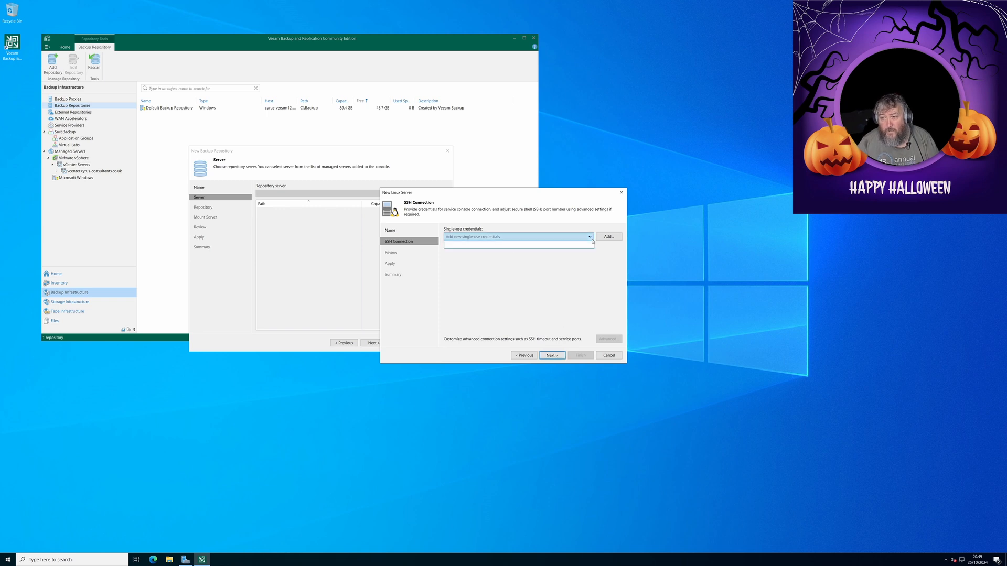
click(508, 265)
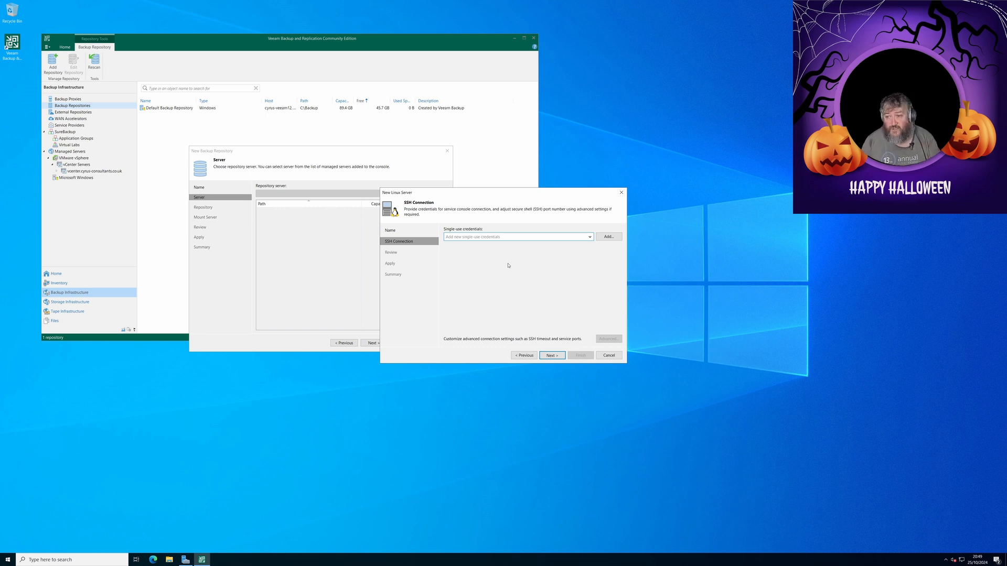
click(601, 240)
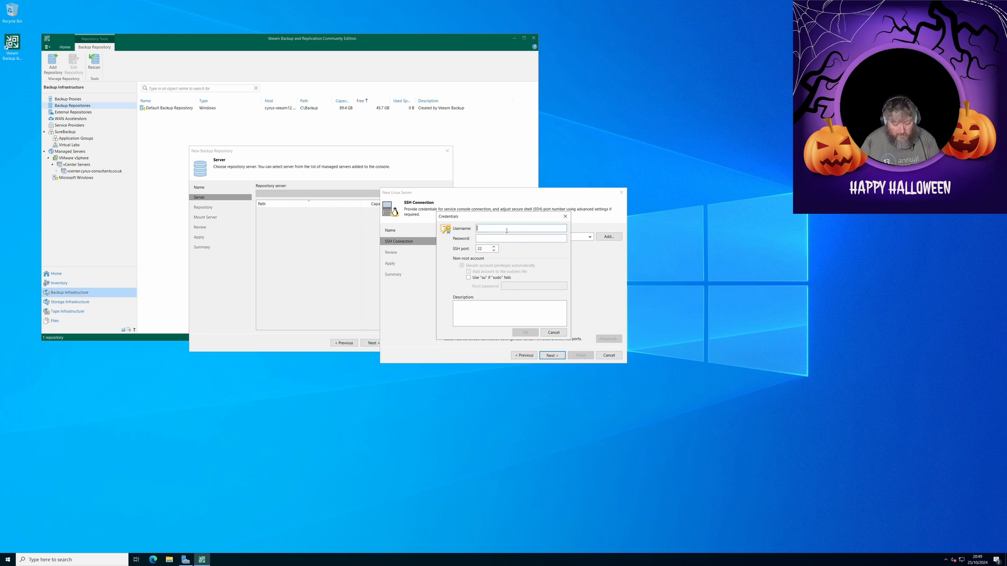
text(veeamsvc)
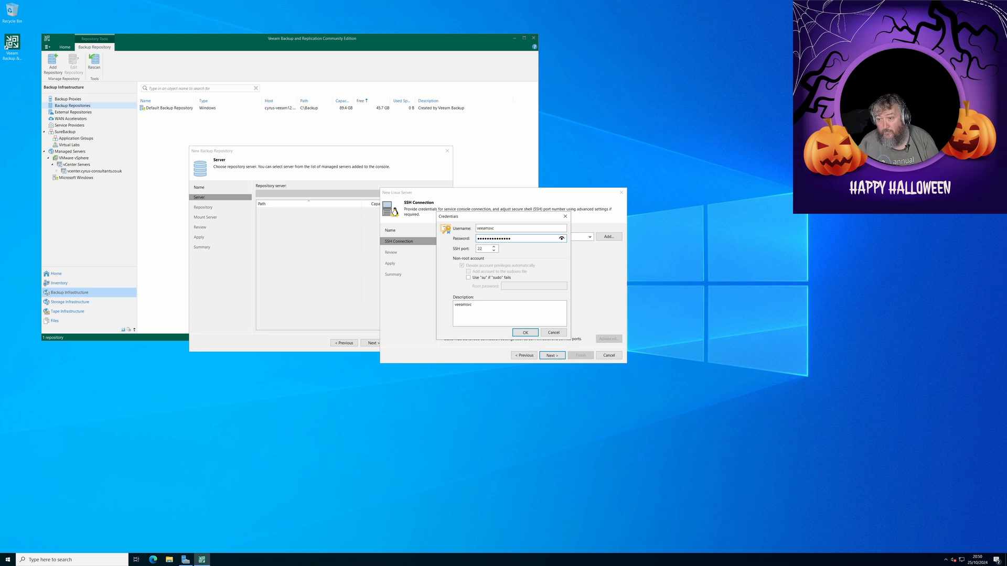
click(525, 333)
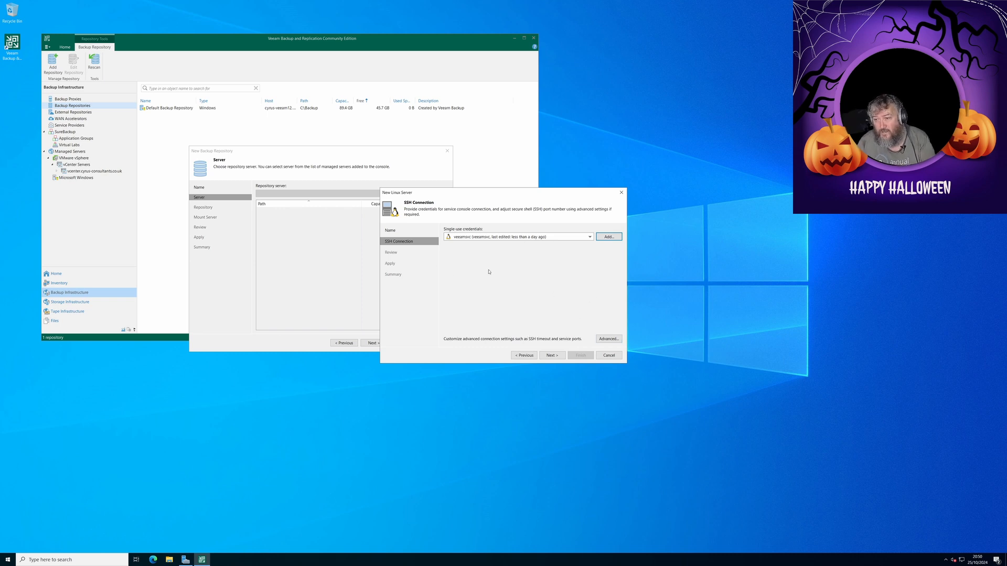
Step: Try to connect to the Linux server over SSH with the veeamsvc credentials, trusting its key fingerprint
click(560, 358)
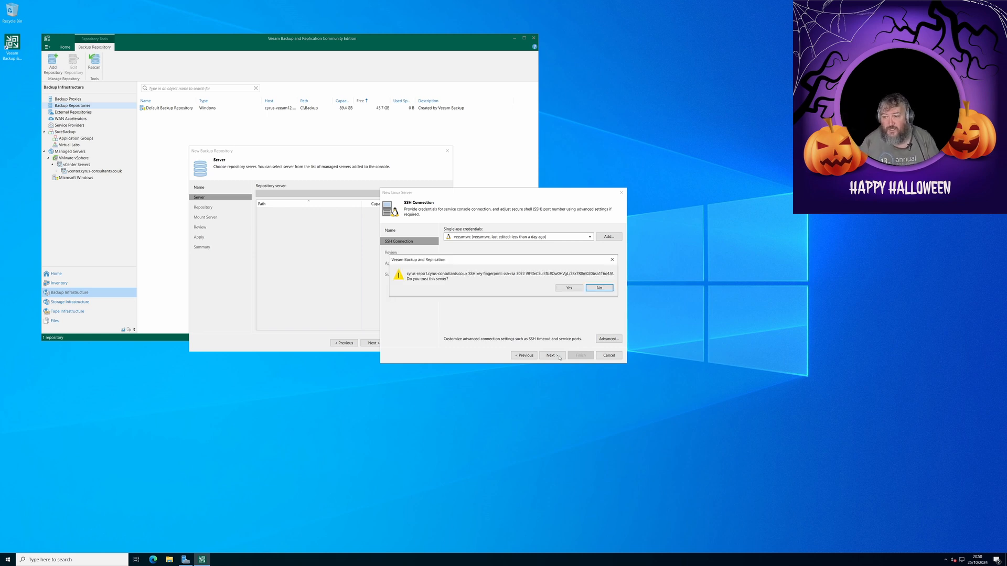
click(569, 288)
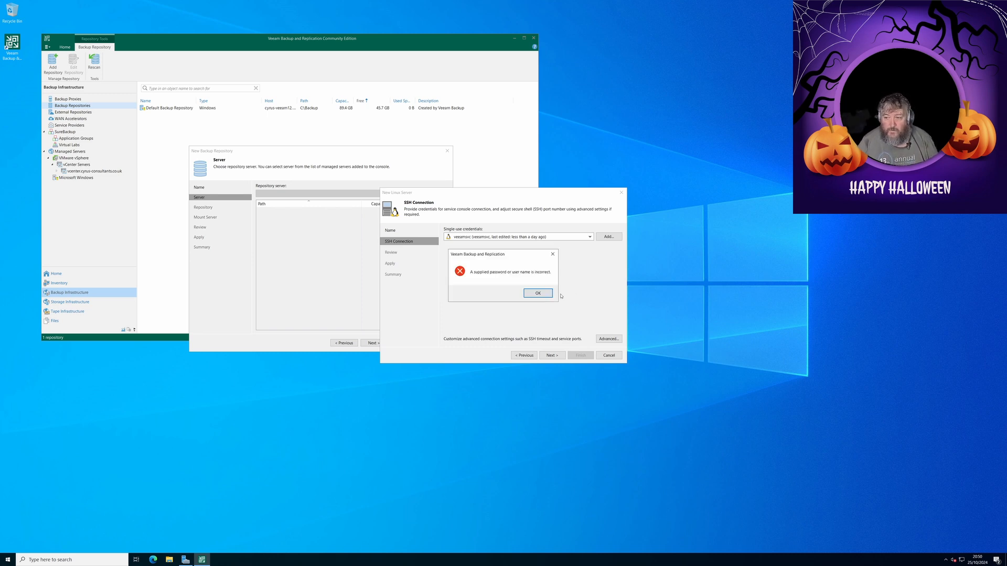
click(535, 295)
click(609, 237)
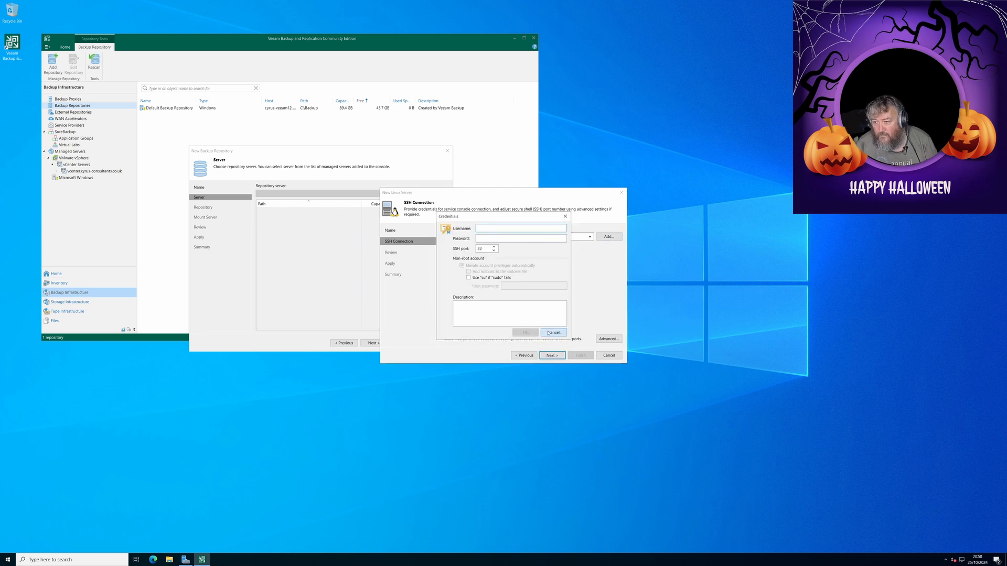
click(549, 334)
click(589, 237)
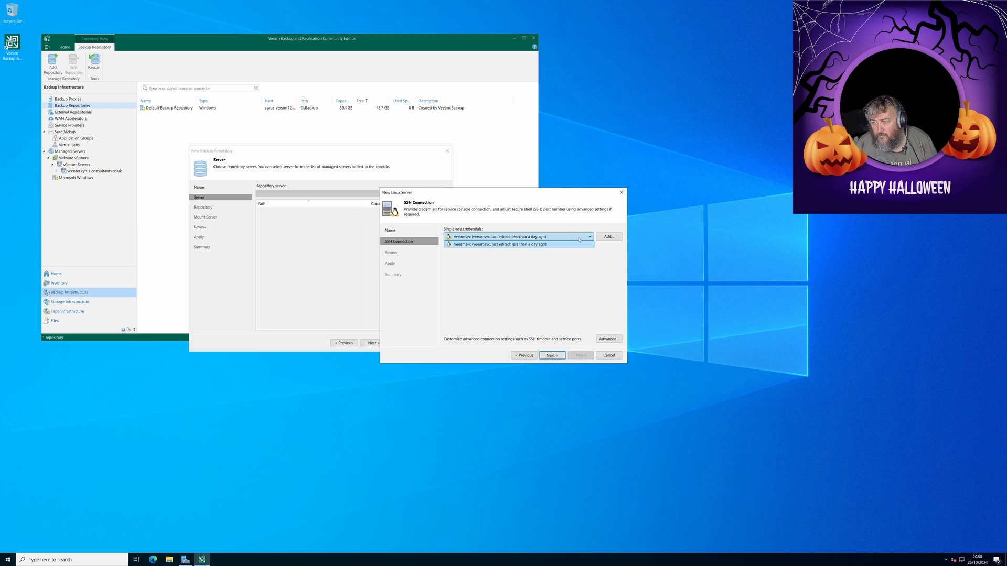
click(579, 238)
click(608, 341)
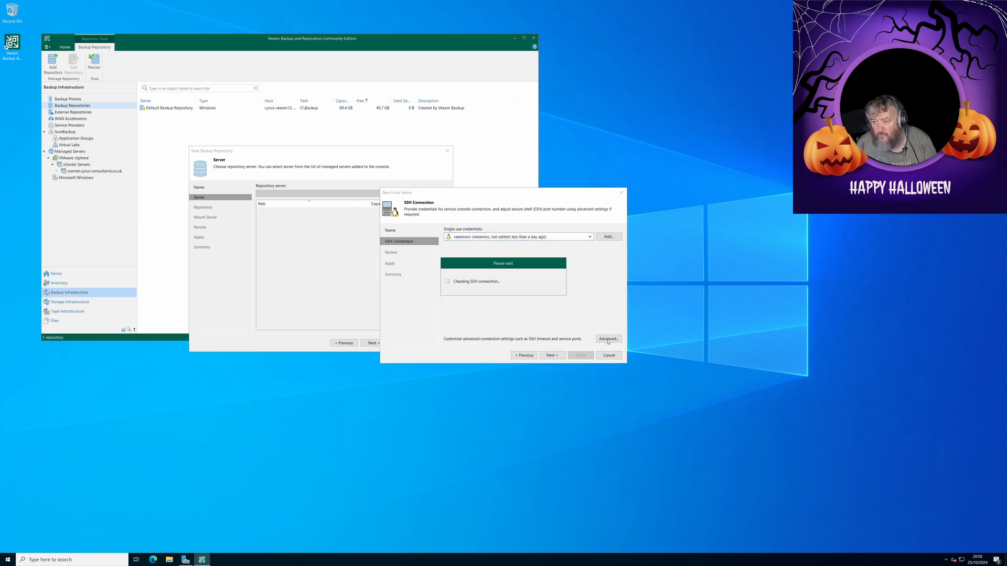
click(535, 295)
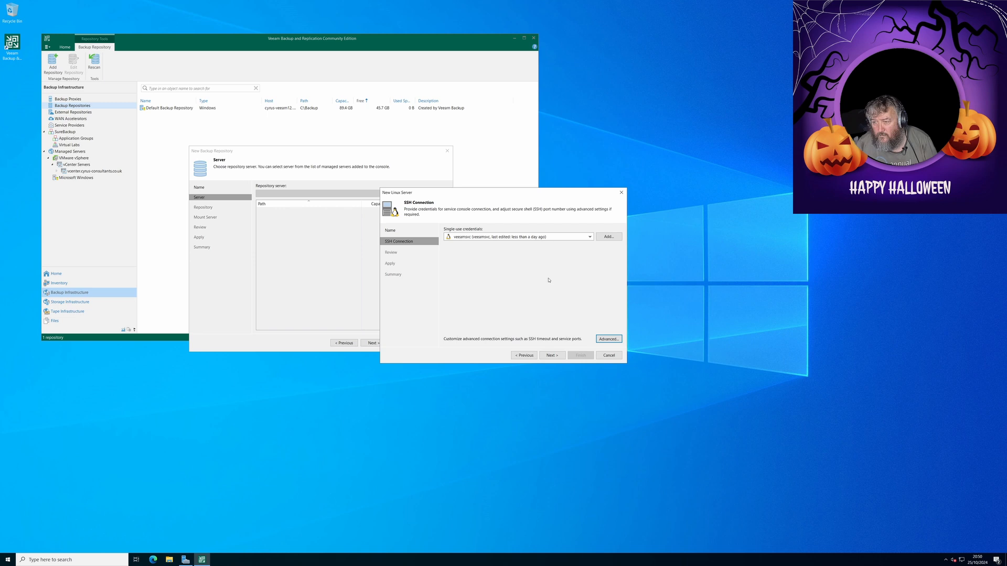
click(603, 237)
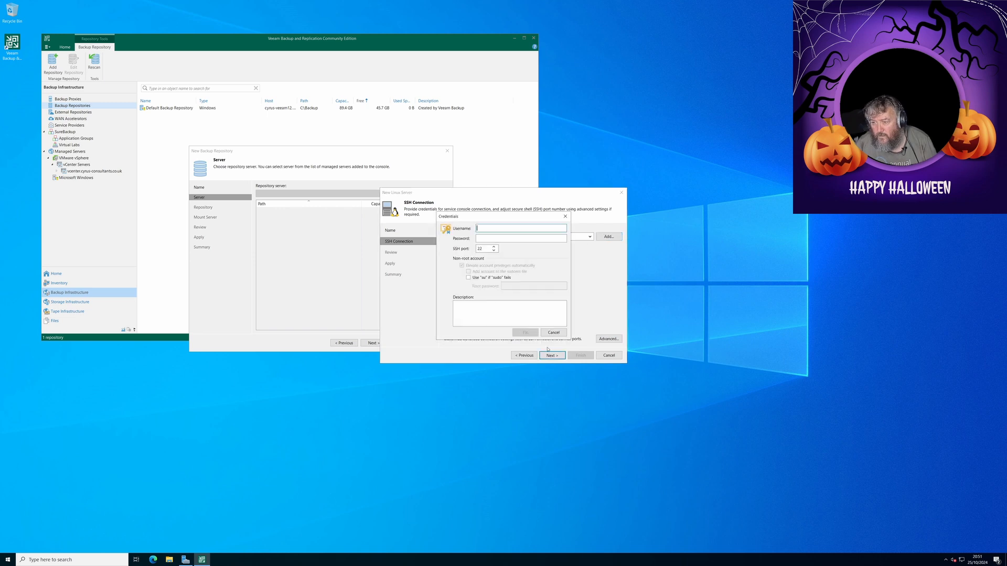
click(552, 333)
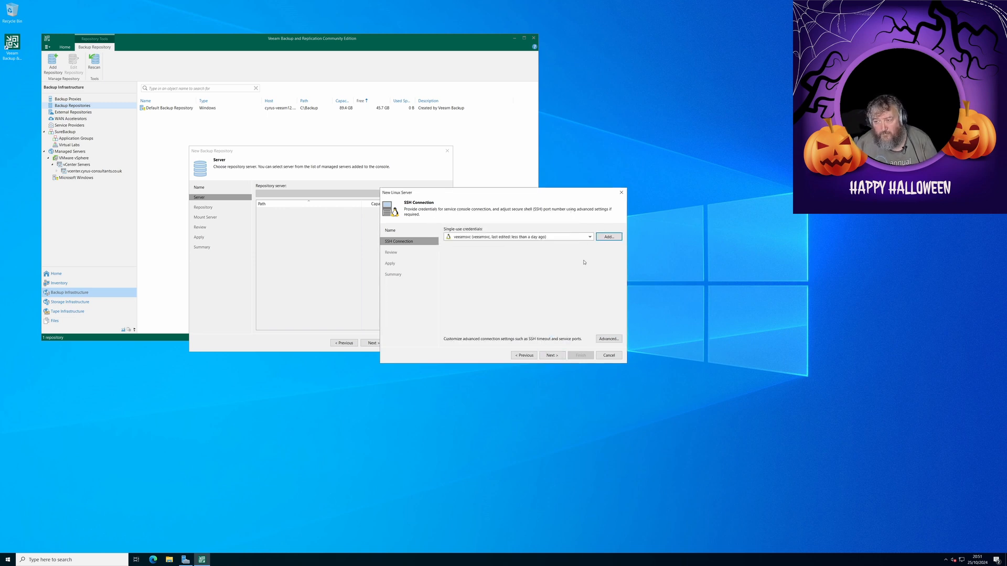
click(589, 237)
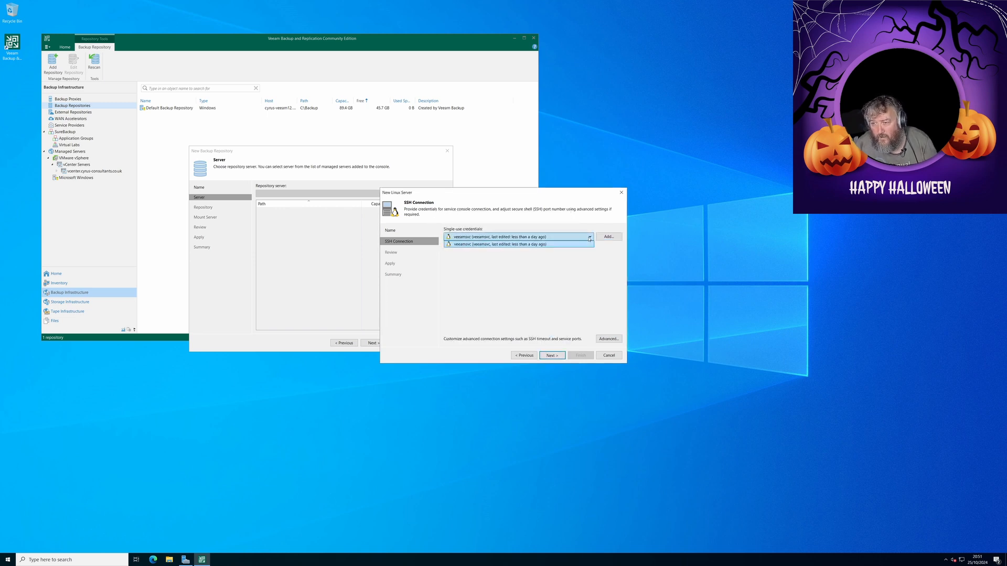
click(560, 245)
click(516, 239)
click(508, 244)
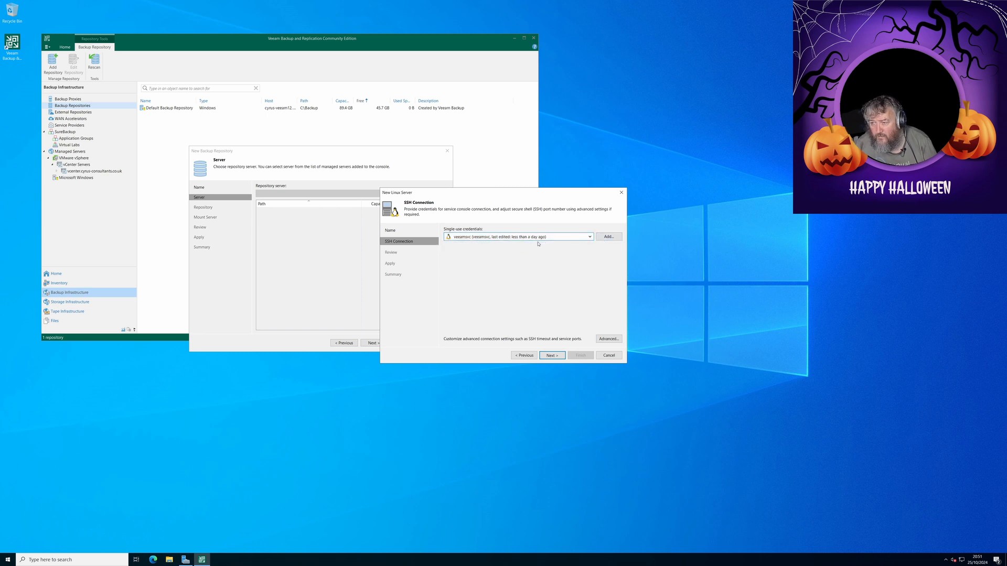
Step: Add a fresh set of single-use SSH credentials with the username veeamsvc and the account password
click(608, 237)
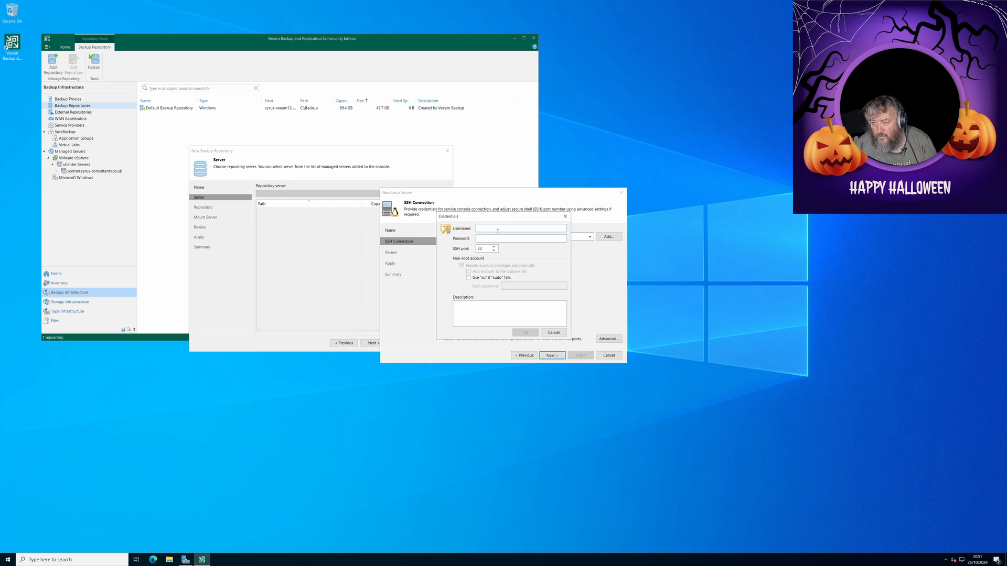
text(vee)
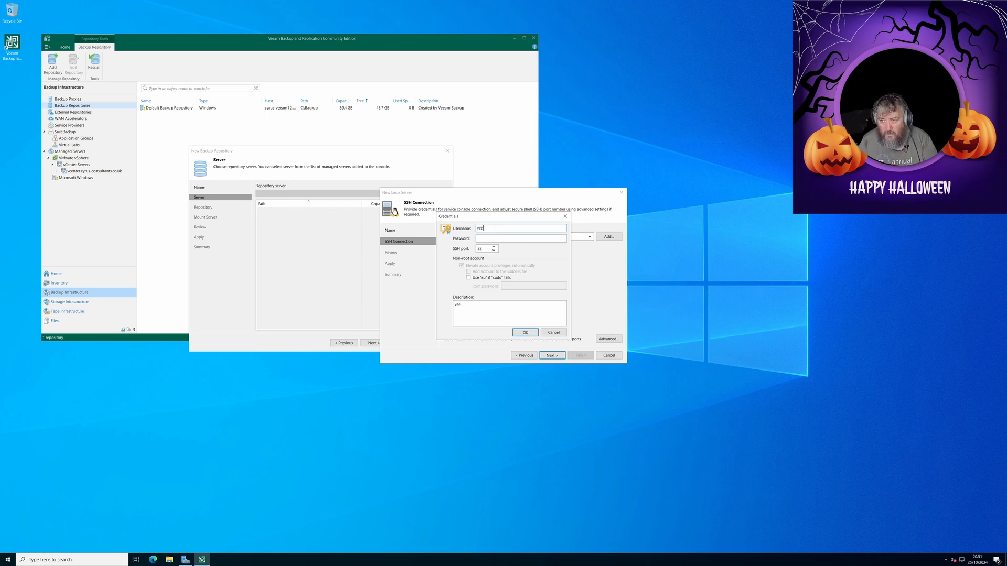
text(amsvc)
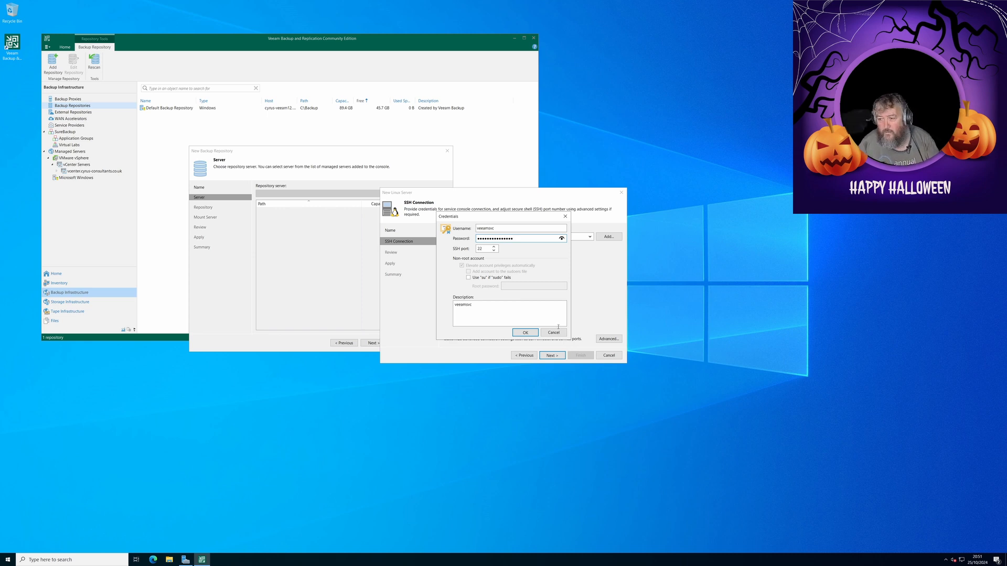
click(525, 334)
Step: Connect with the new credentials, apply the Installer and Transport component installation, and finish adding the Linux server
click(554, 356)
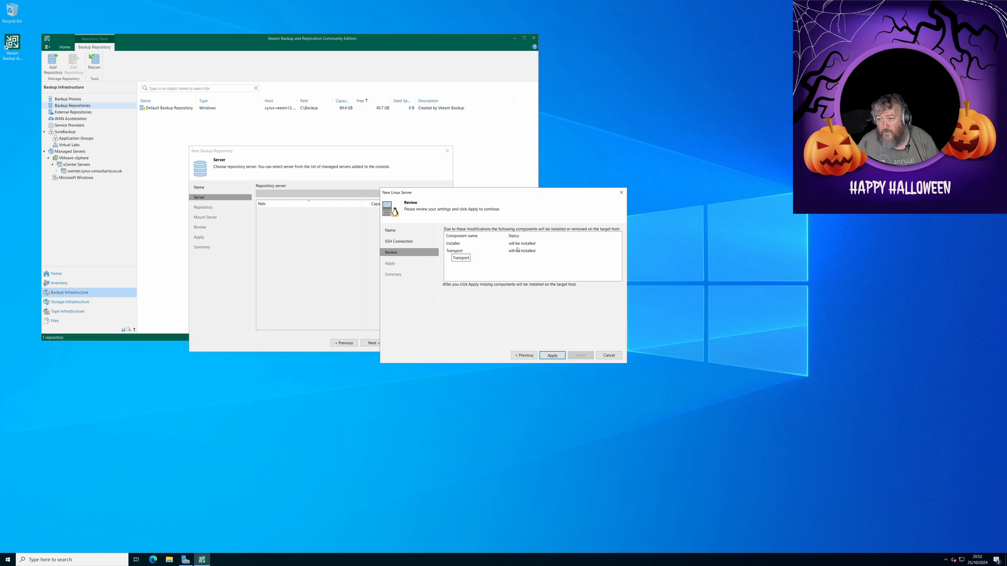
click(552, 356)
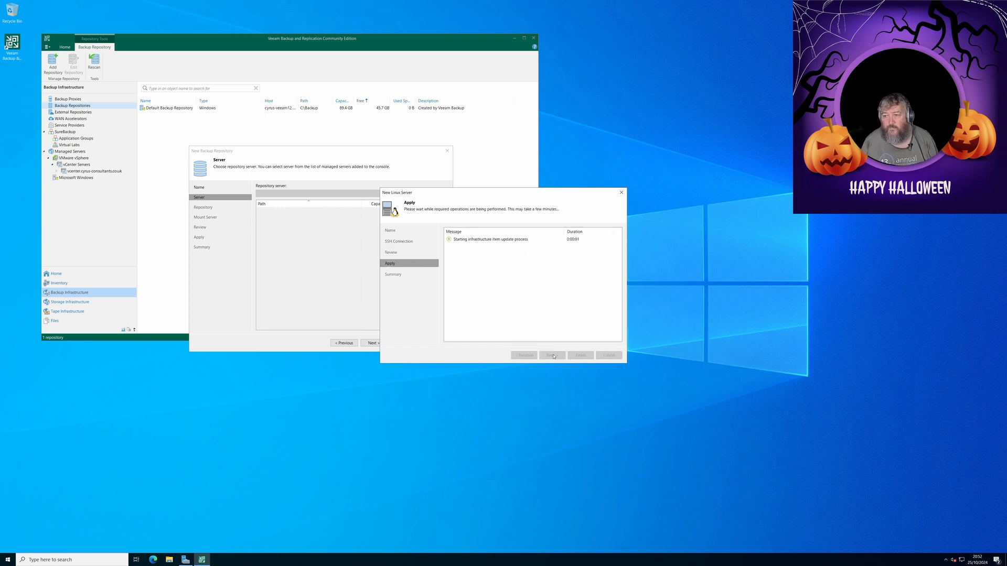
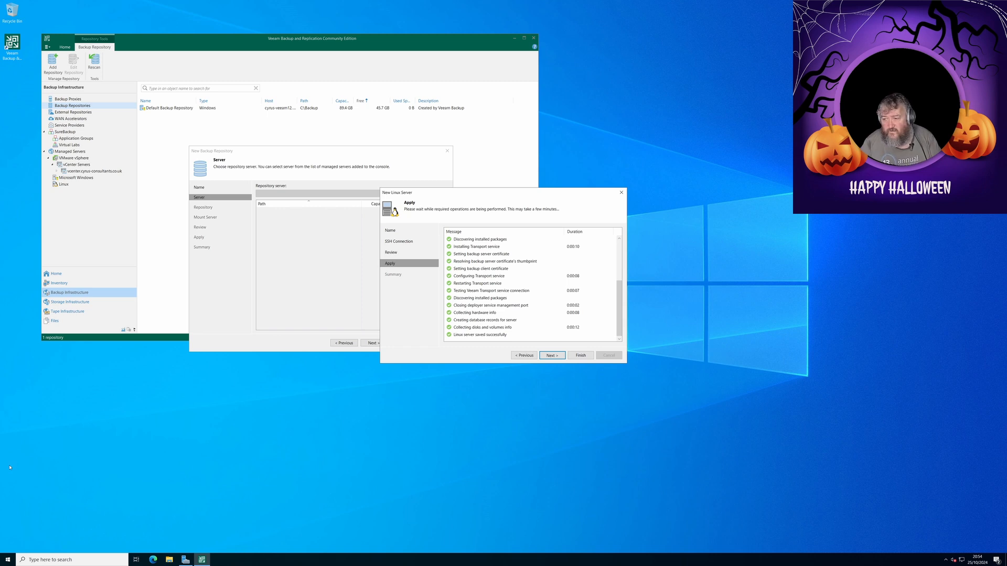
click(557, 357)
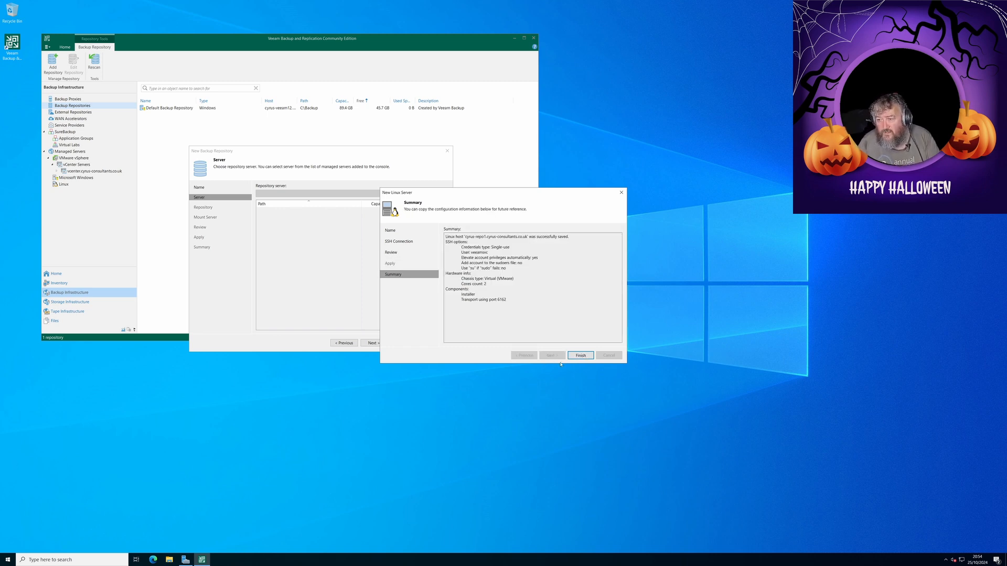
click(581, 356)
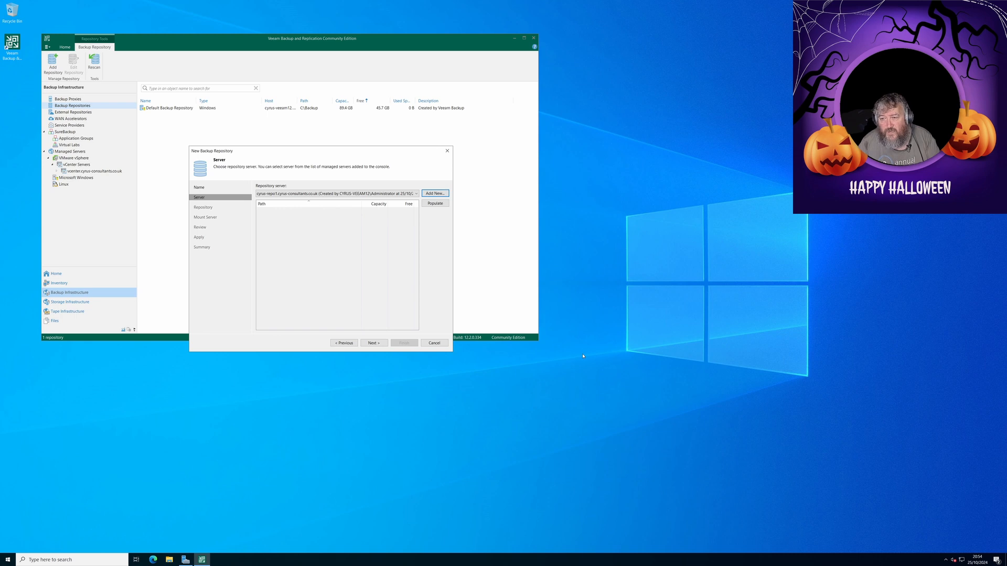
Step: List the repository server's volumes and choose the folder /mnt/veeam-repository01 as the backup location
click(430, 204)
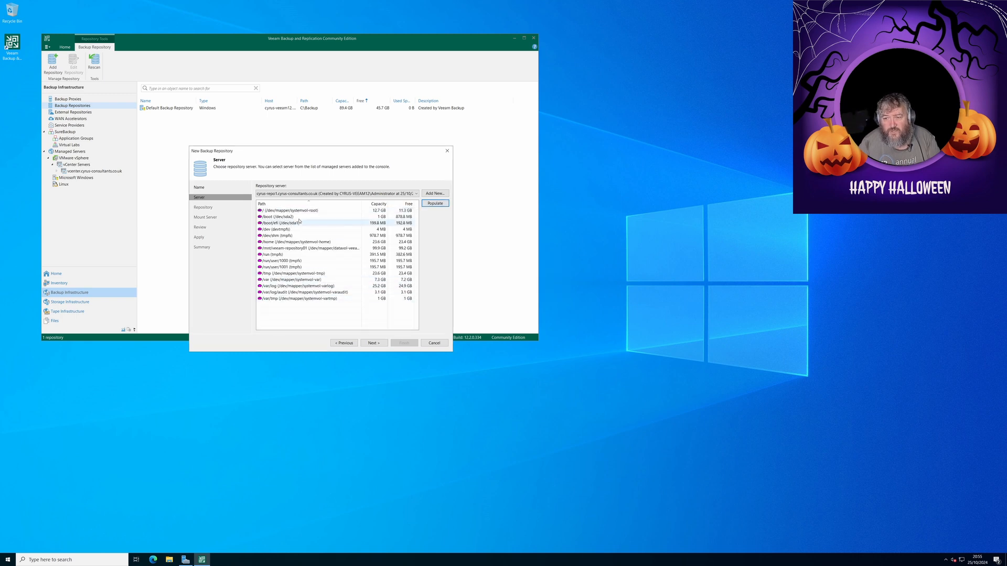
click(379, 344)
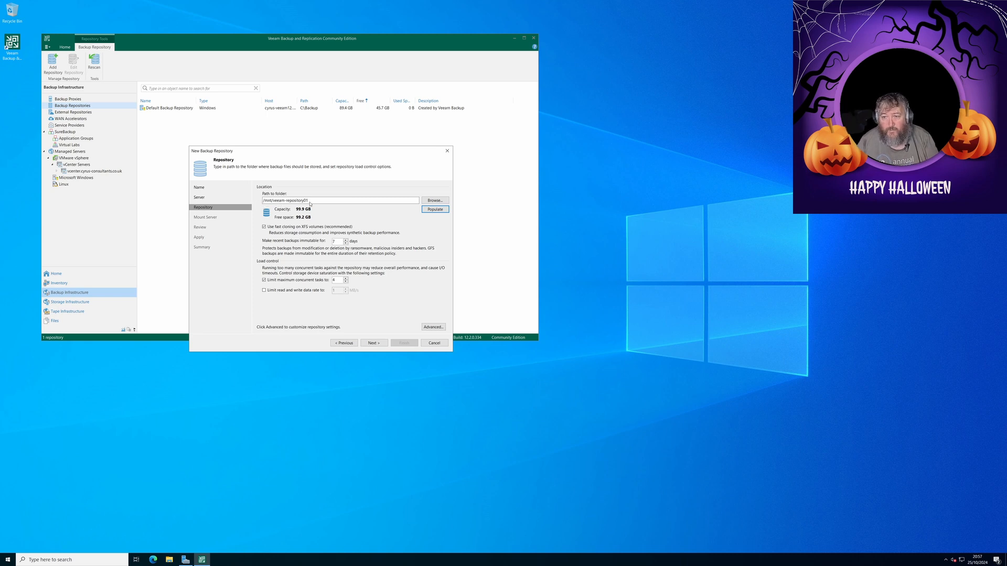
click(443, 203)
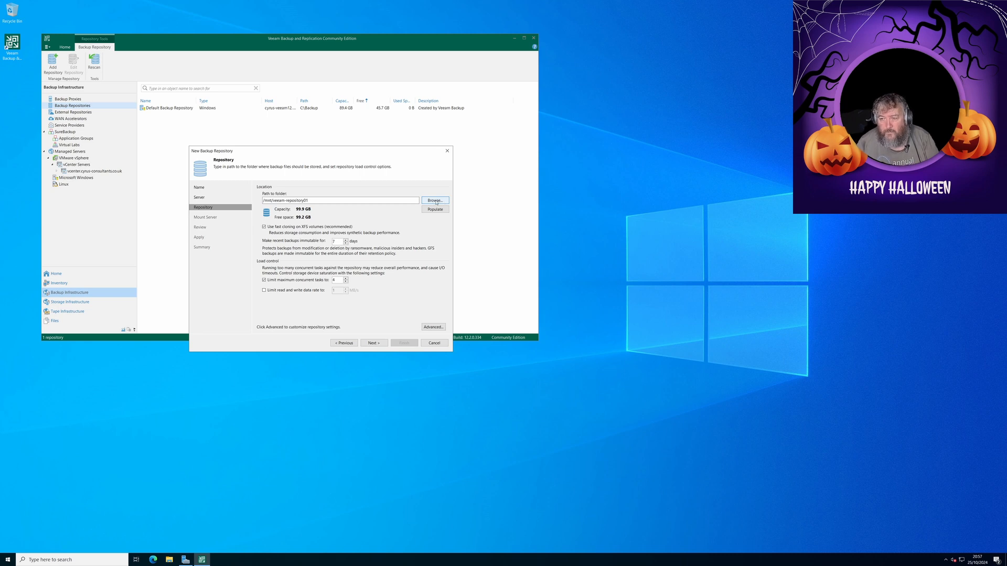
click(436, 201)
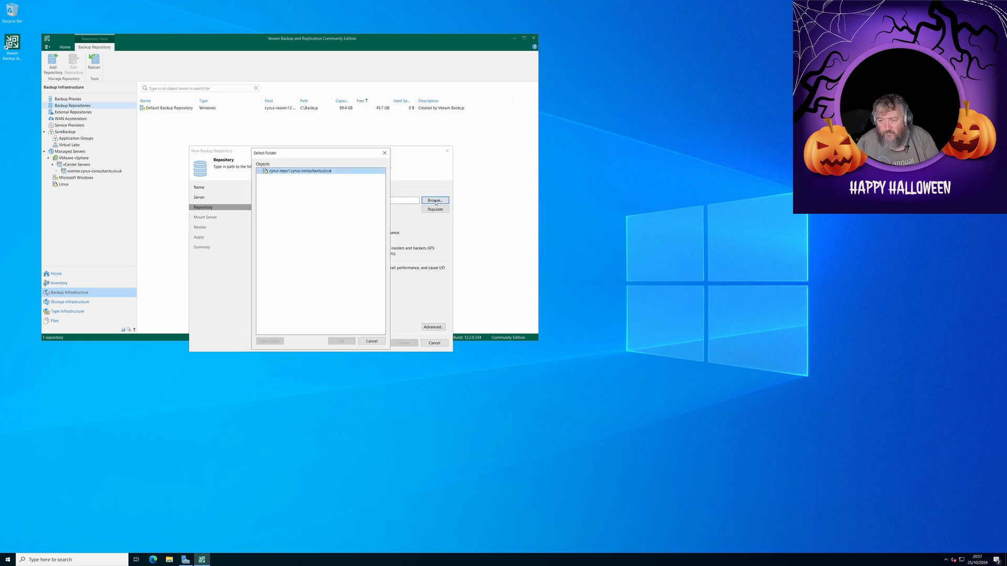
click(259, 172)
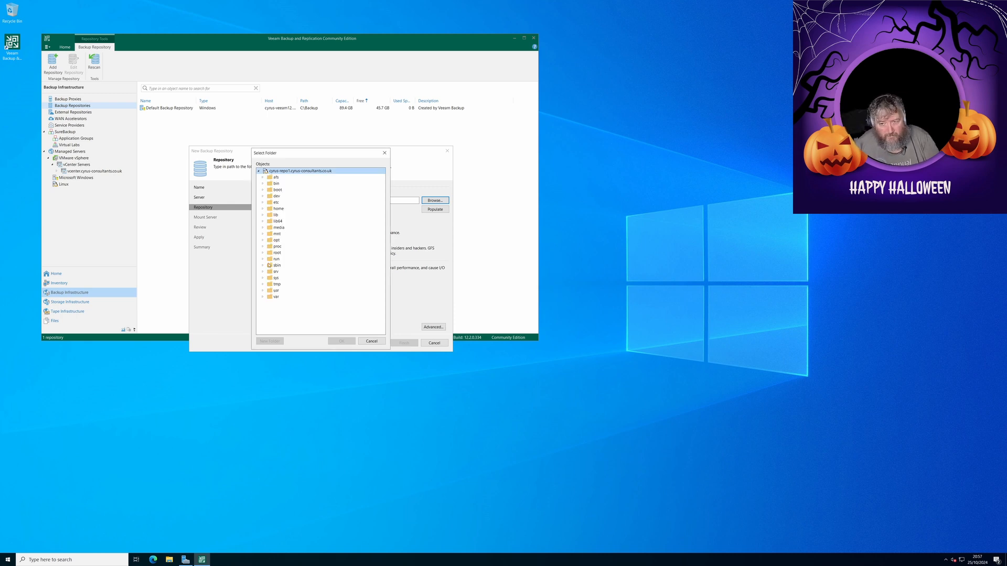
click(262, 234)
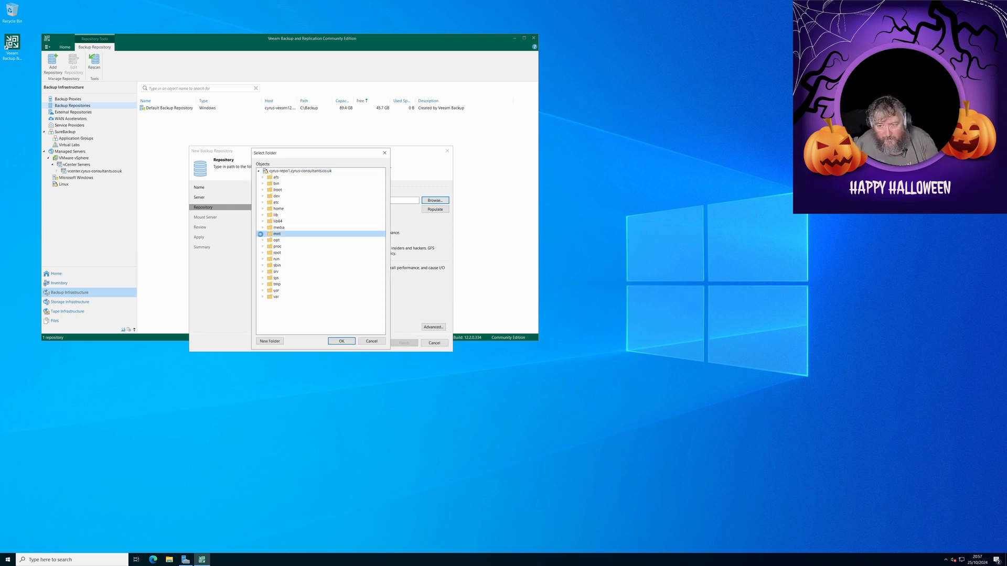
click(282, 240)
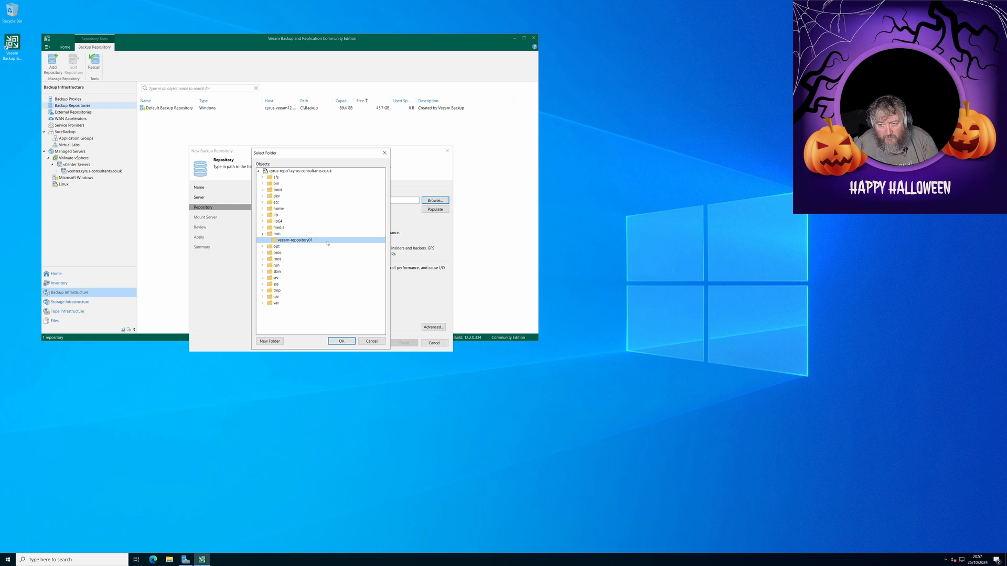
click(341, 342)
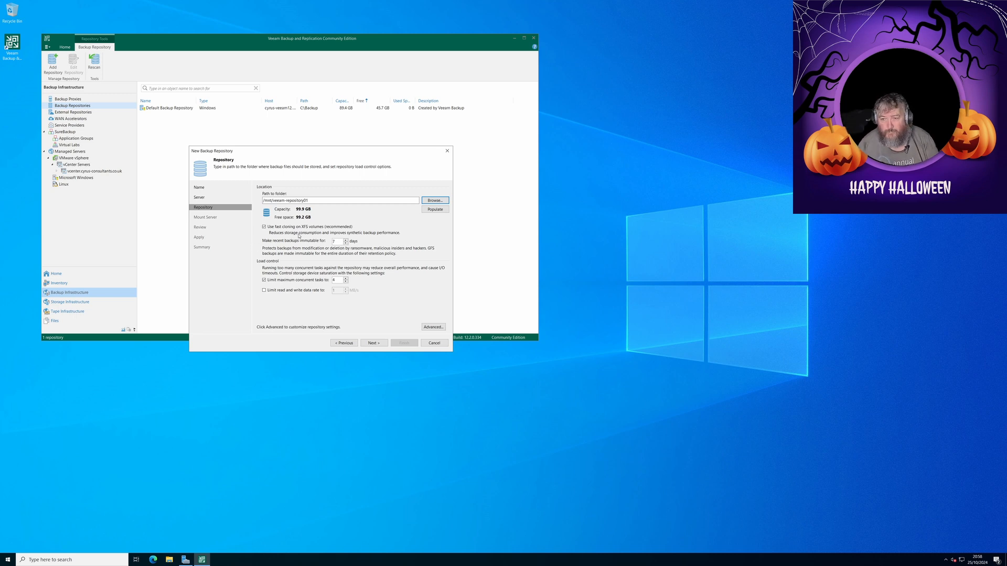
Step: Accept the existing repository and mount server settings, apply the configuration, and finish creating the hardened repository
click(374, 343)
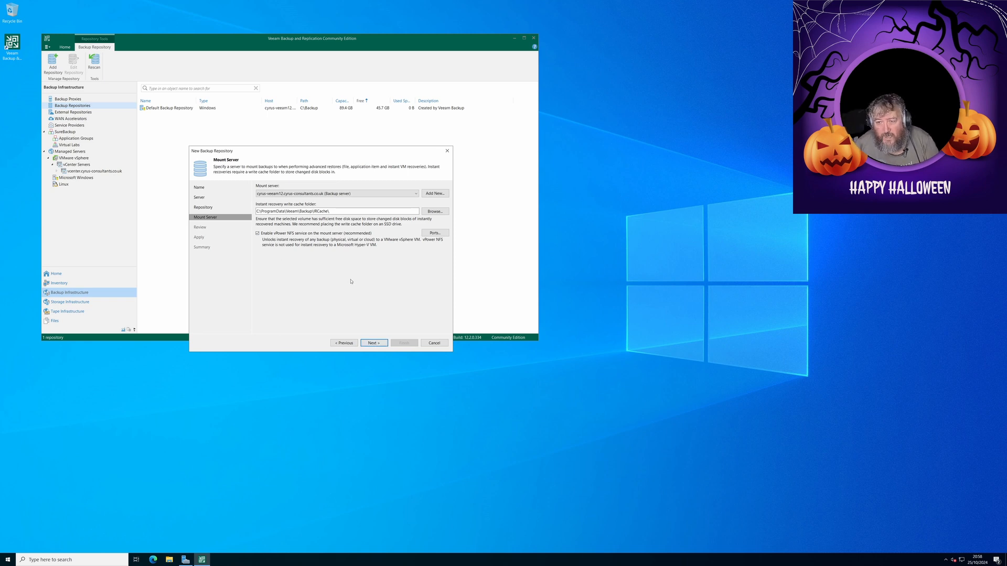
click(383, 344)
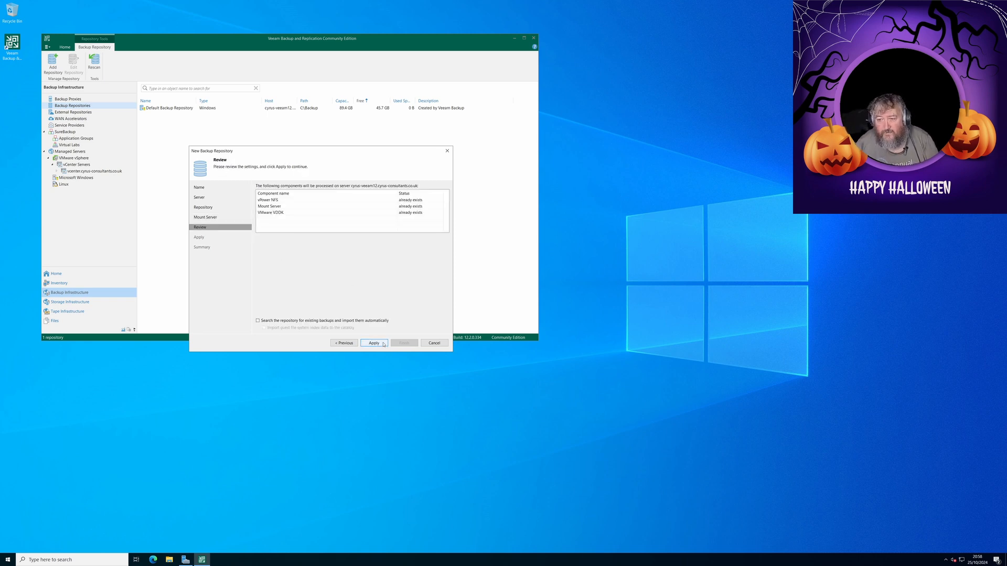
click(374, 343)
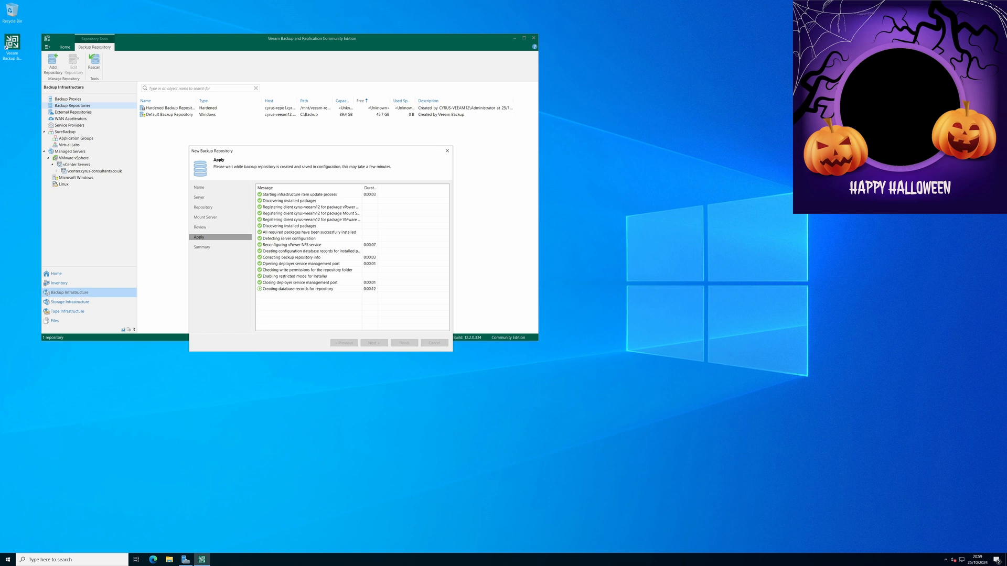
click(374, 343)
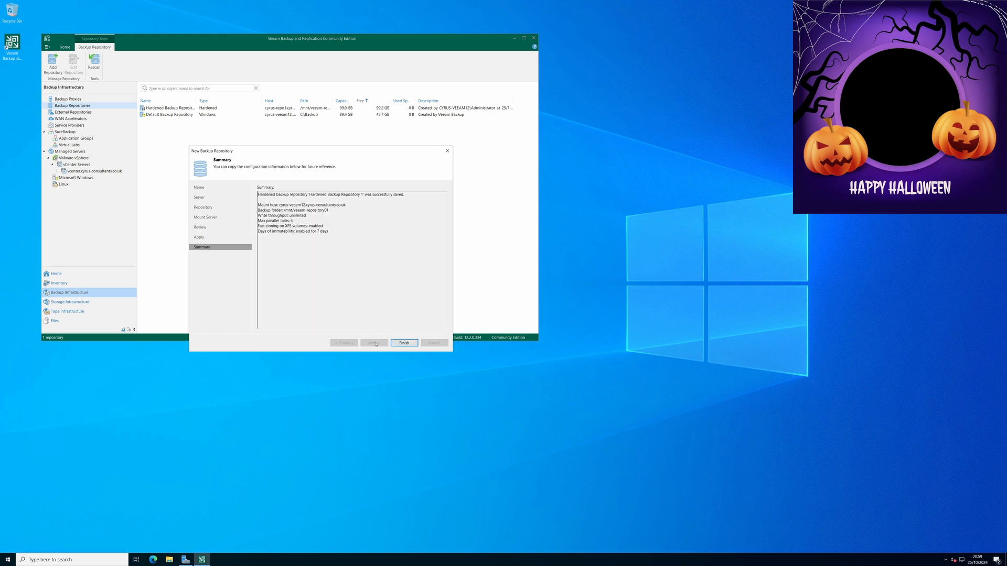
click(404, 344)
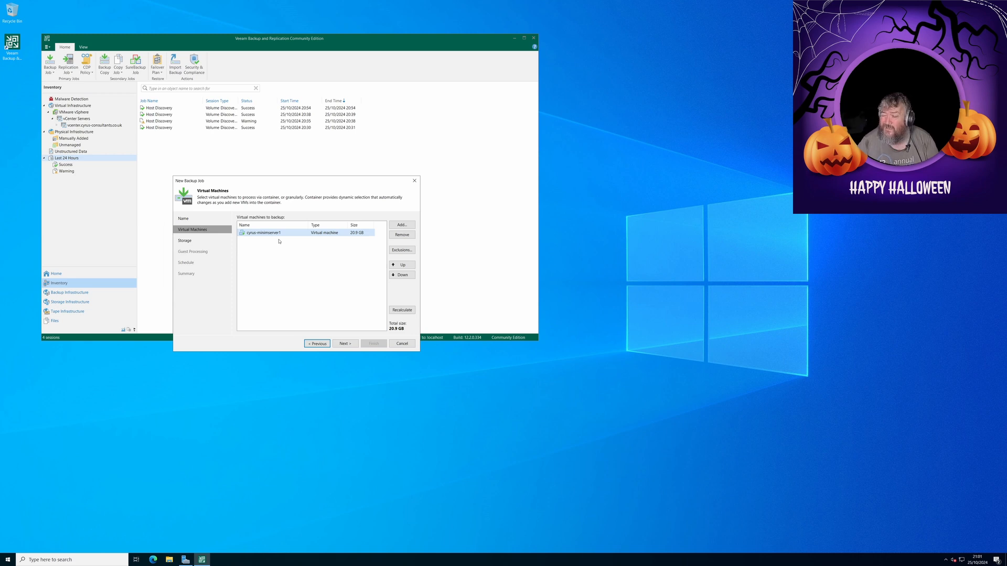
Step: Finish the Test Backup job using Hardened Backup Repository 1 with 7 days retention and no schedule, and run it immediately
click(347, 345)
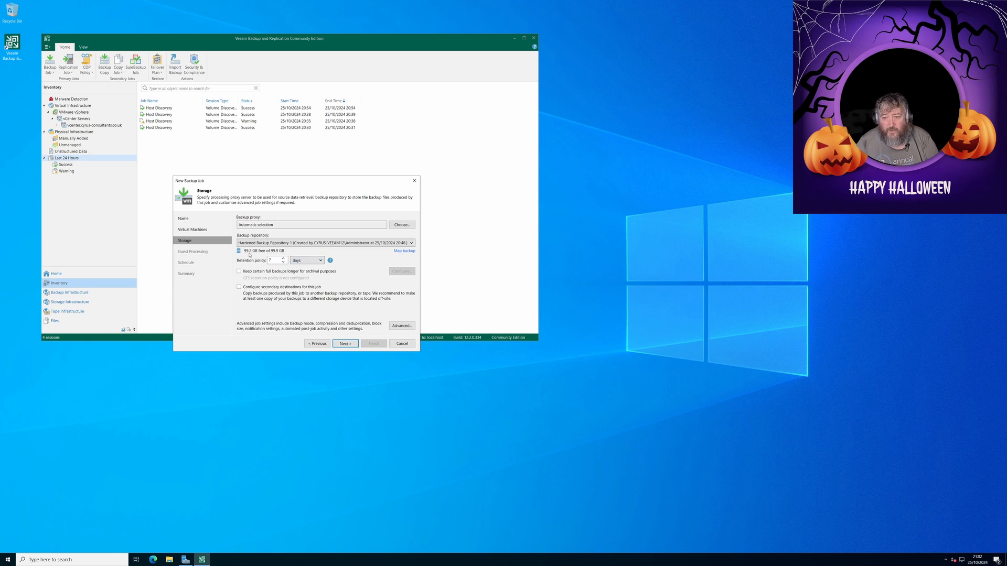
click(343, 344)
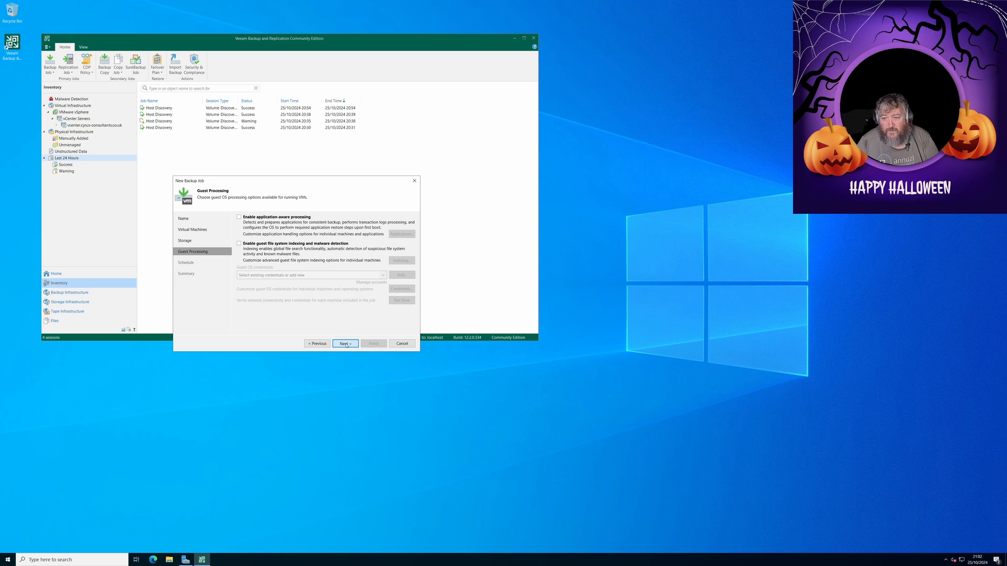
click(345, 344)
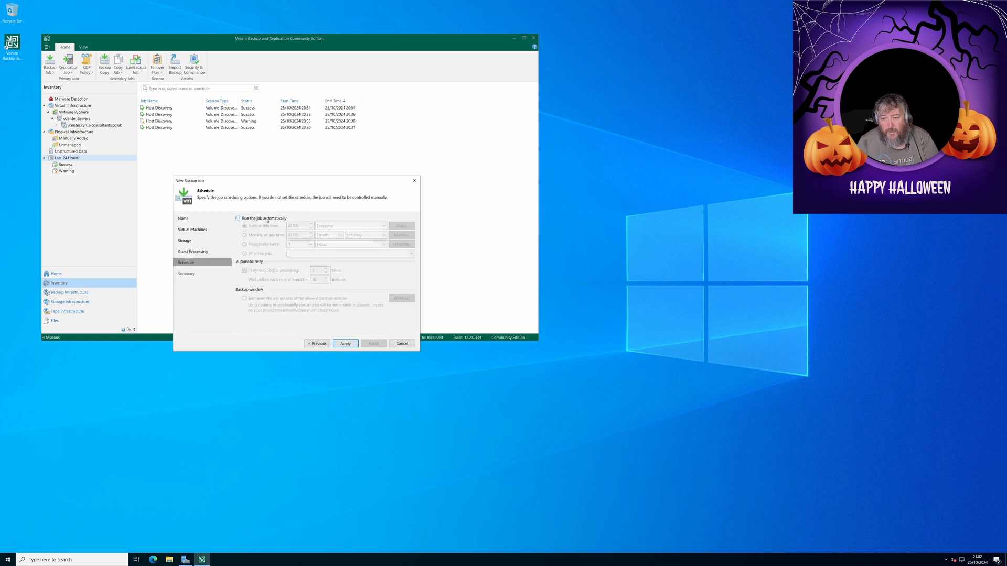
click(350, 344)
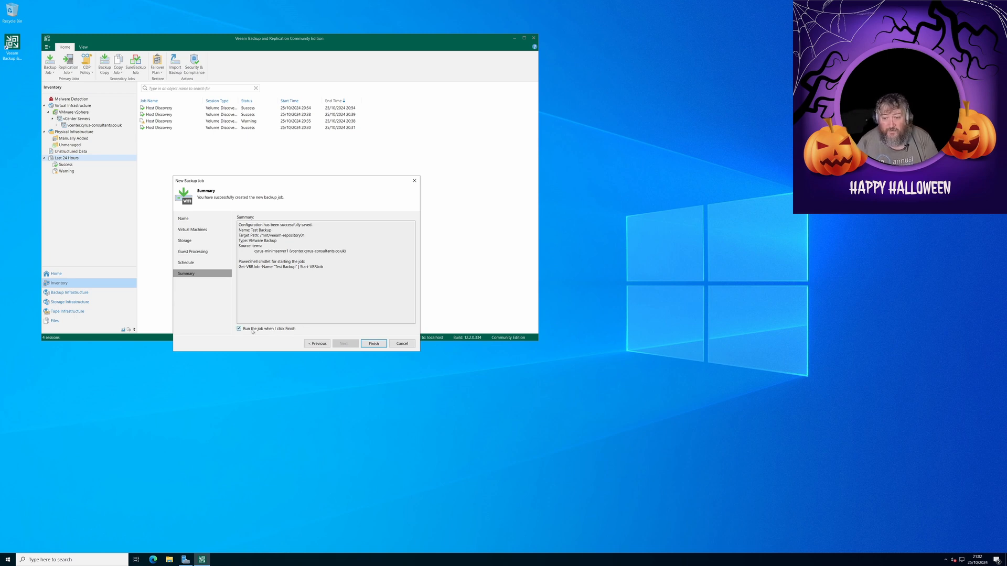
click(372, 344)
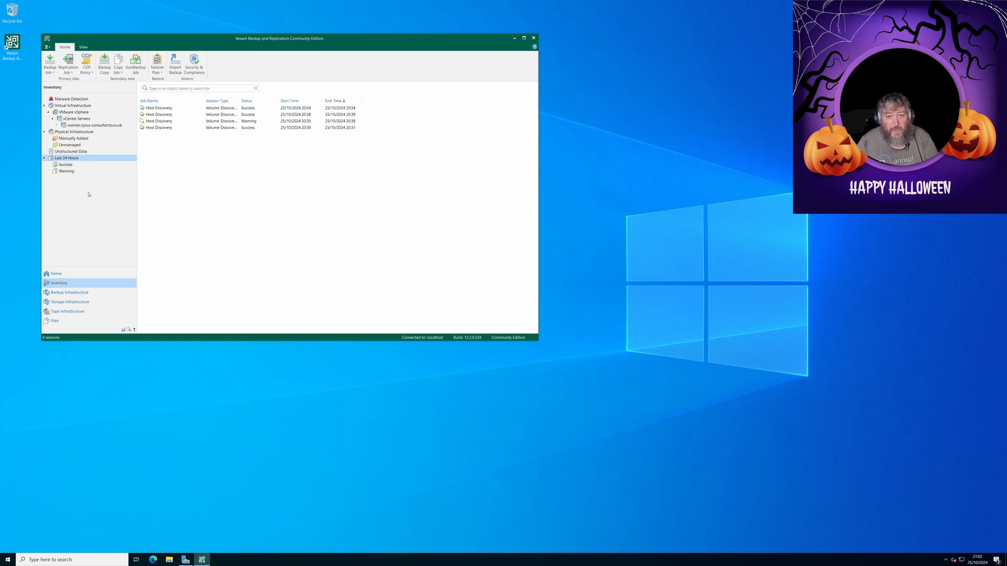
Step: Show the running Test Backup job's details for its virtual machine, enlarging the console window to view the progress
click(72, 273)
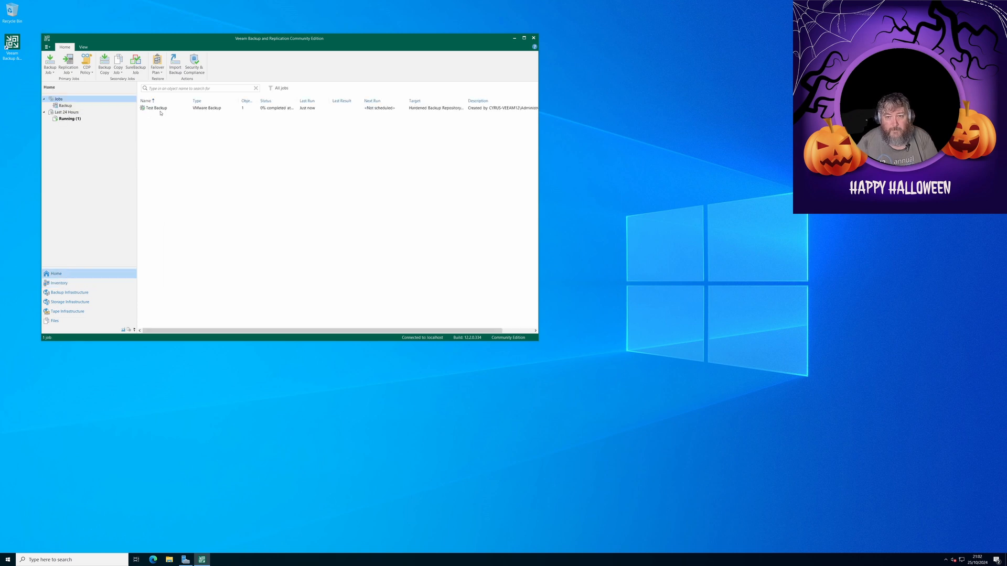
click(161, 109)
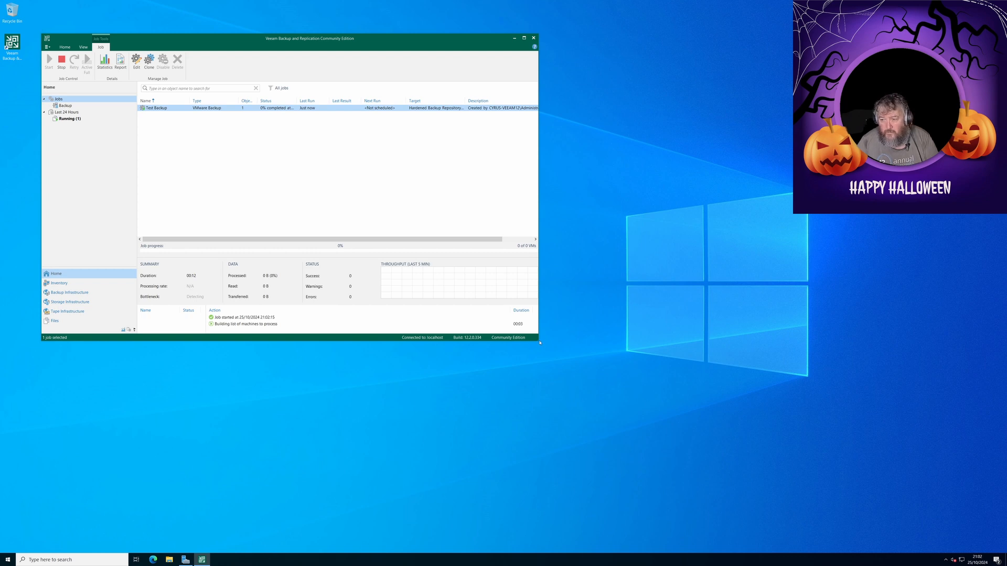
drag(539, 343, 609, 397)
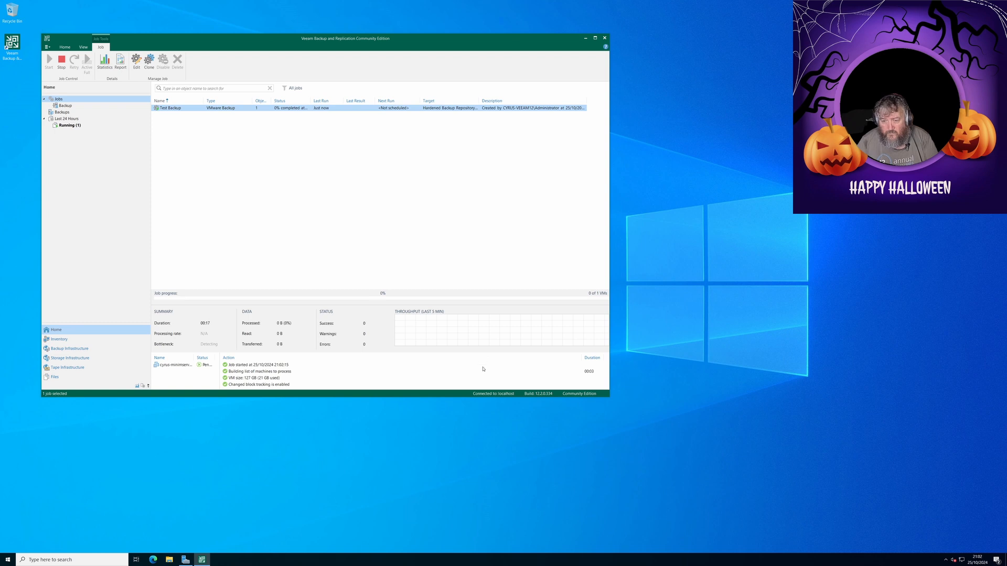
click(182, 374)
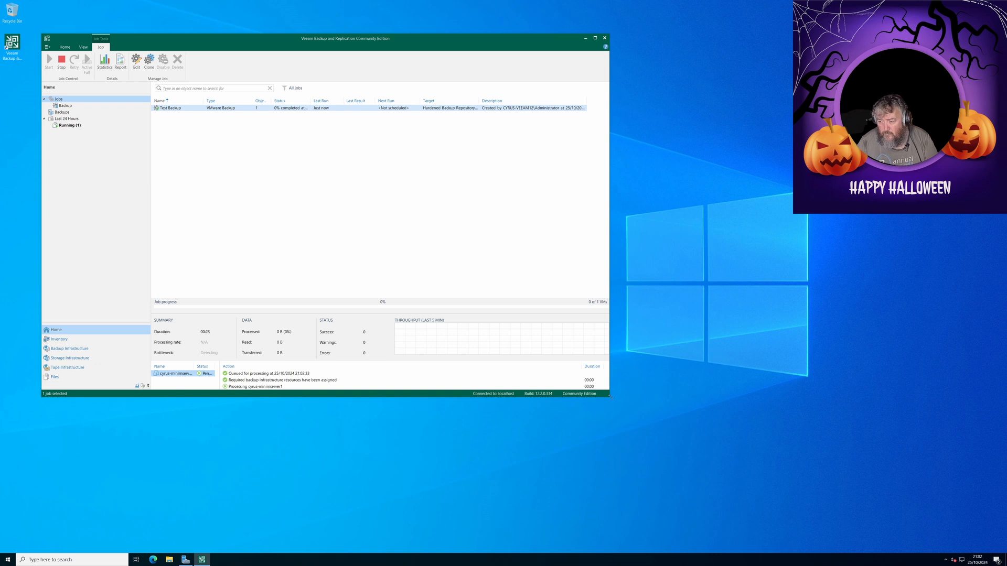
drag(610, 397, 742, 458)
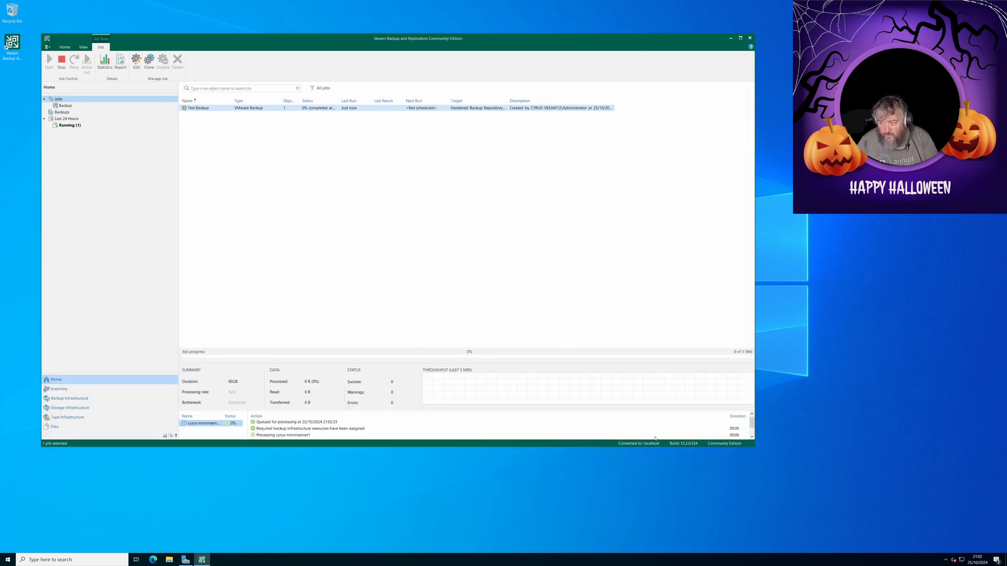
drag(612, 446, 612, 494)
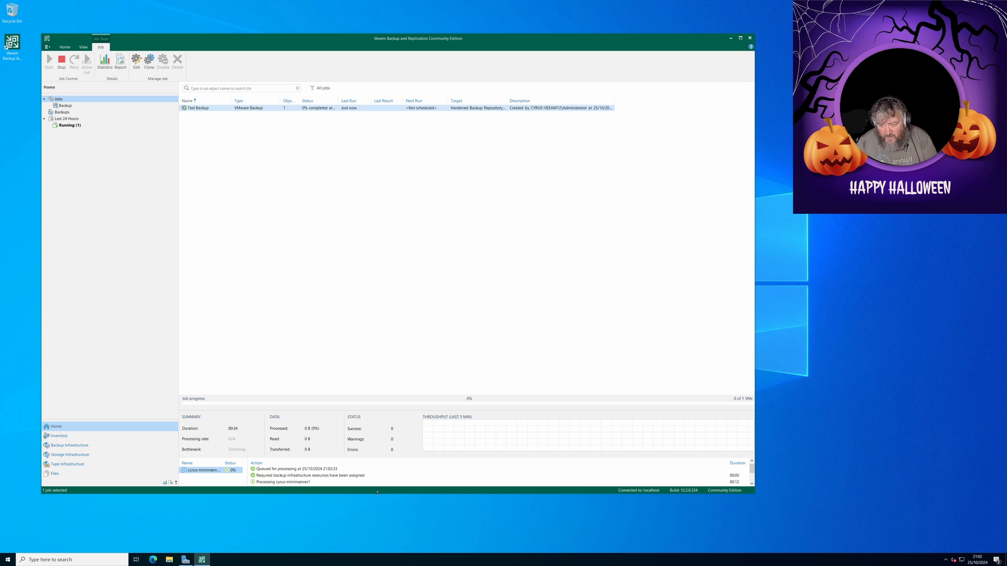
drag(377, 493, 380, 511)
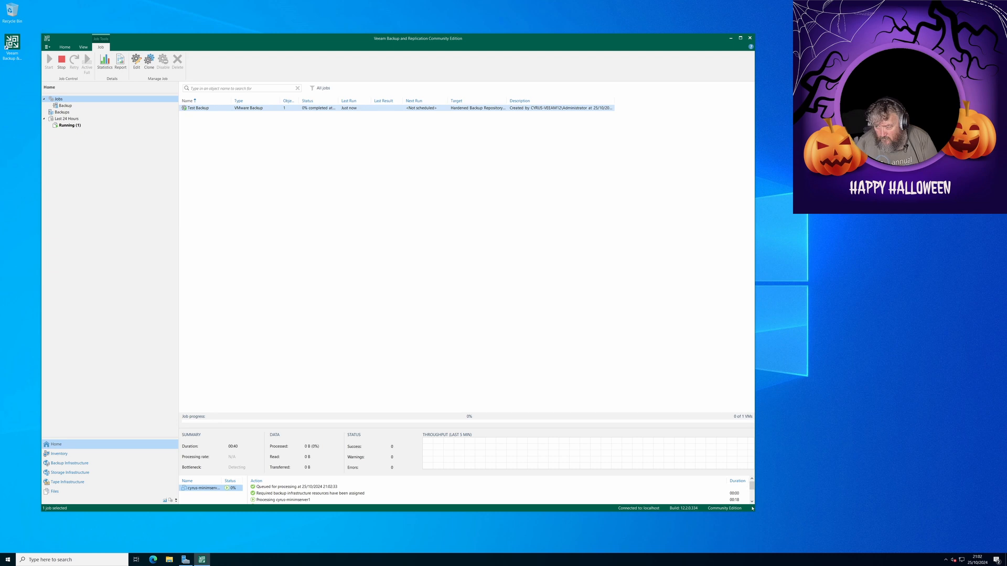
Step: Open the Test Backup job's progress window with its details expanded and display the action log of its virtual machine
drag(756, 511, 770, 523)
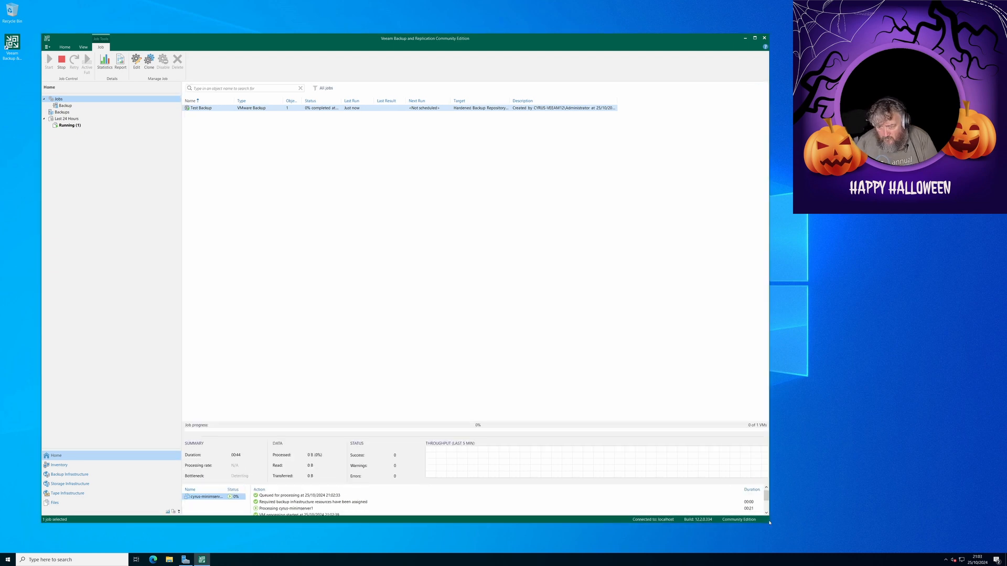
scroll(767, 513, down, 2)
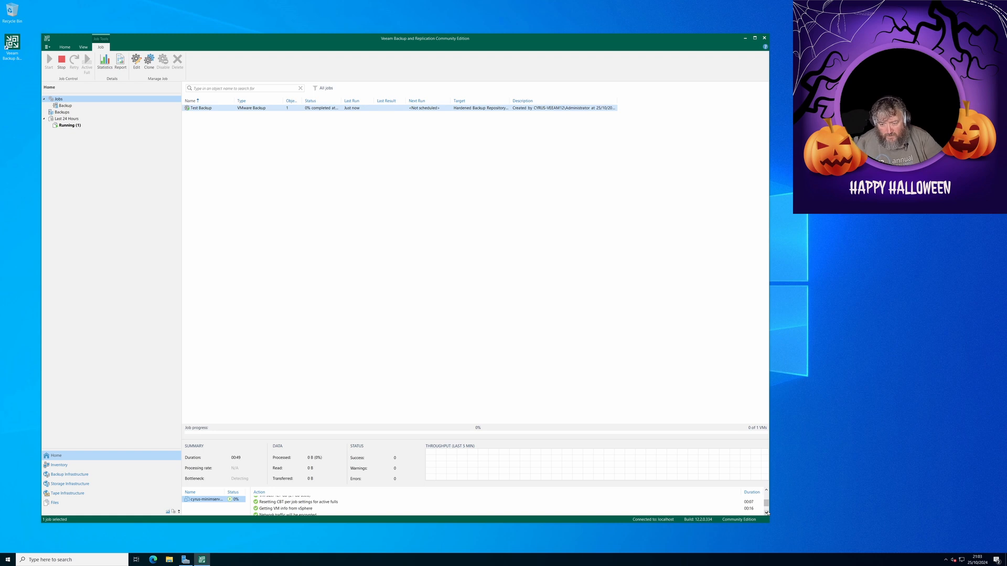
double_click(254, 109)
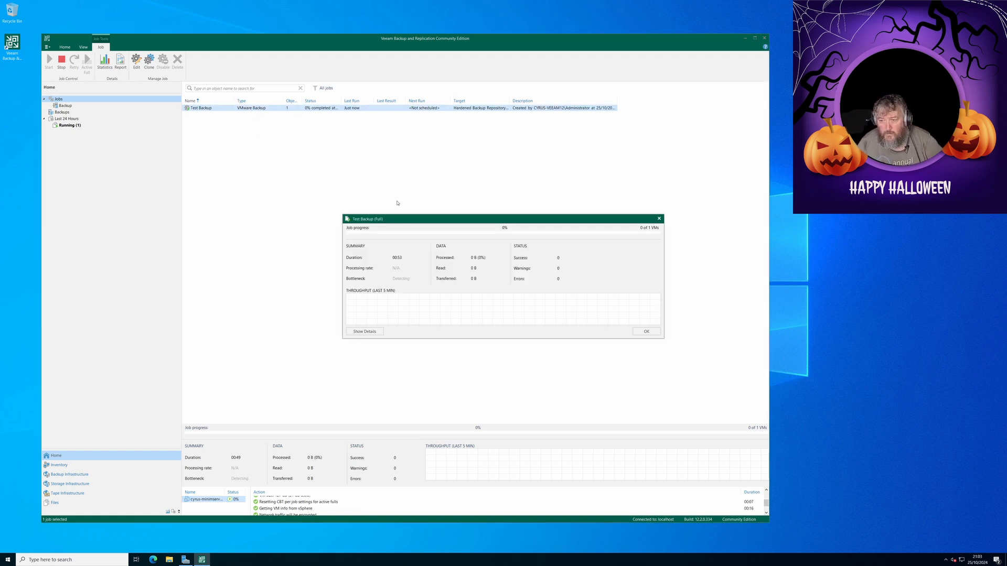
drag(418, 223, 290, 162)
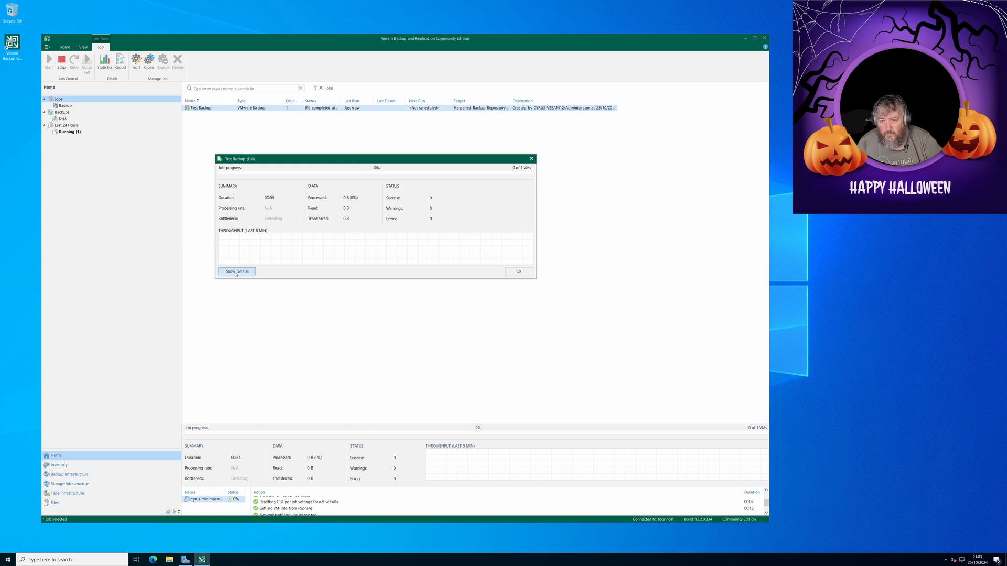
click(237, 272)
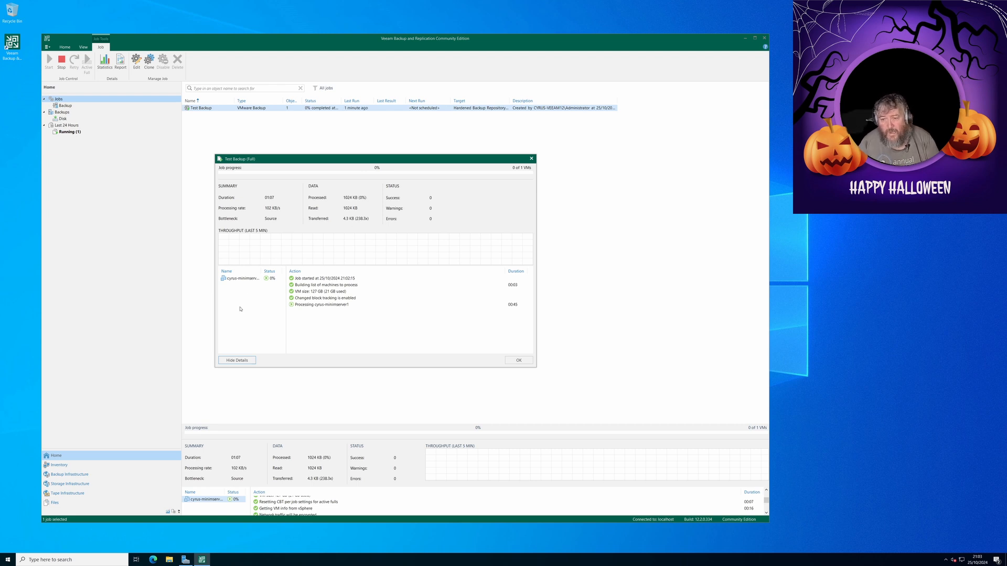
click(252, 279)
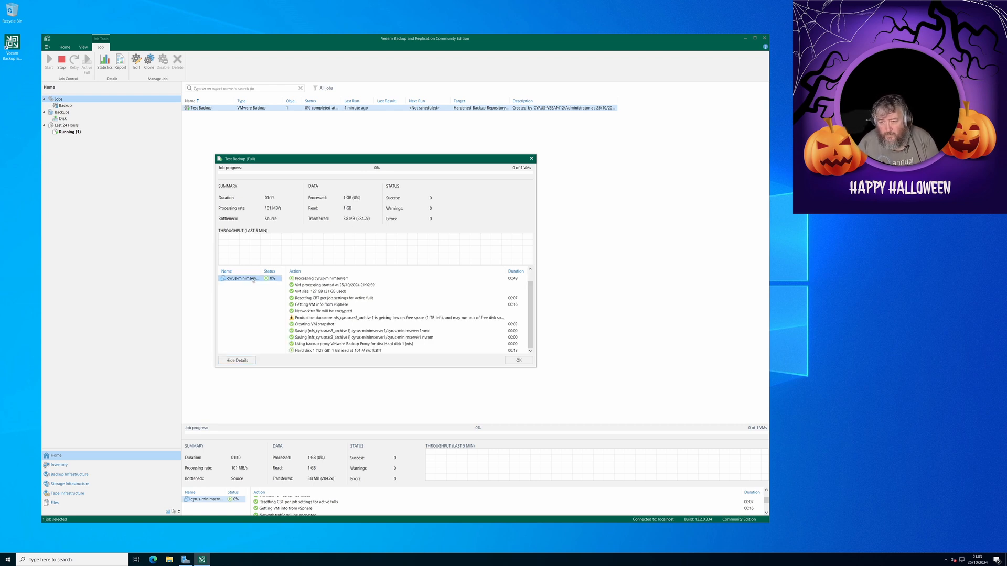